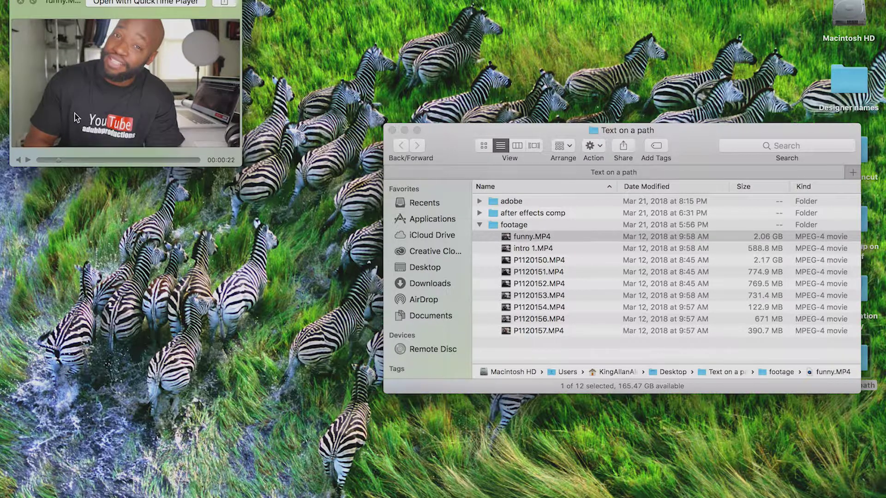
# Capture a screenshot of the frame in the funny.MP4 preview, and close the preview and the Text on a path folder window.
pyautogui.moveTo(47, 11); pyautogui.dragTo(131, 139)
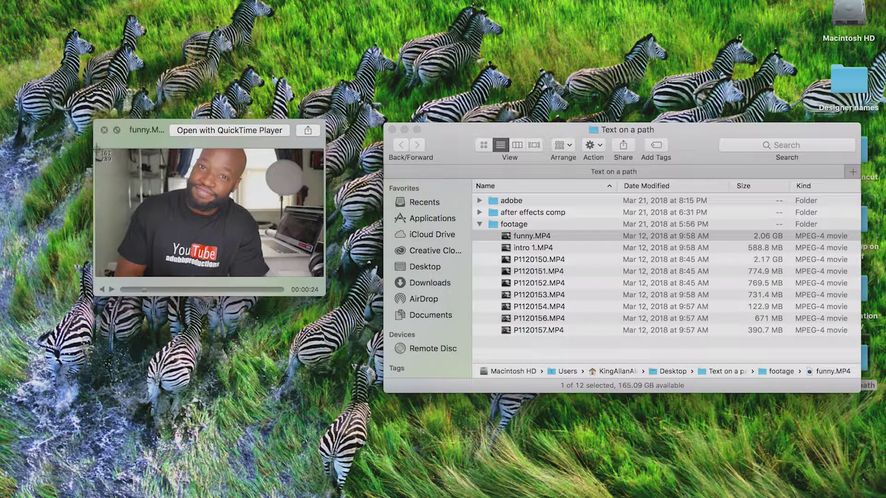
pyautogui.moveTo(97, 149); pyautogui.dragTo(322, 278)
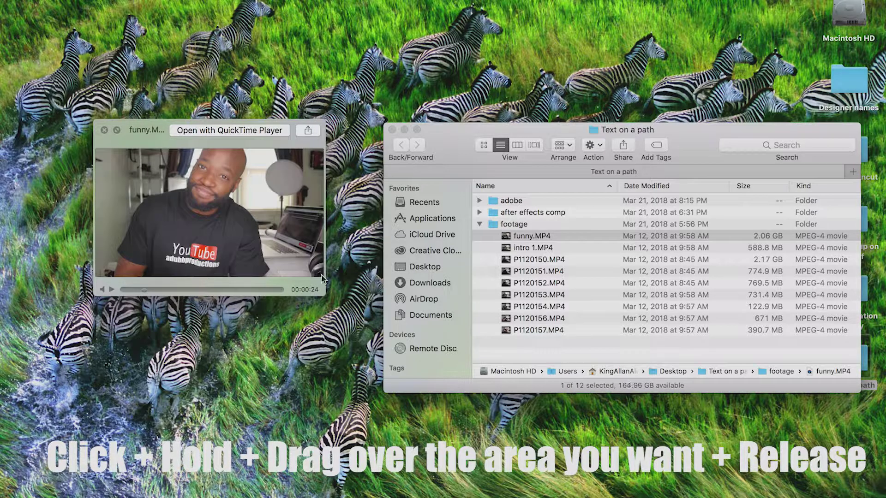
pyautogui.click(104, 130)
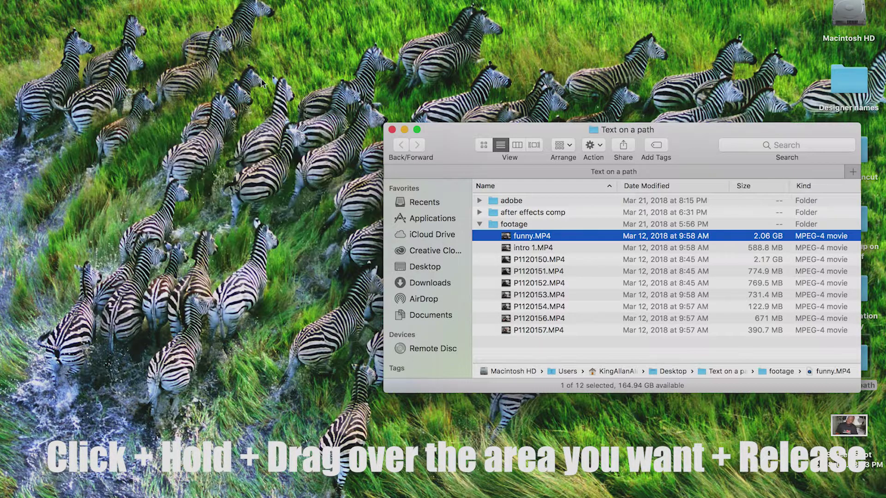
pyautogui.click(391, 129)
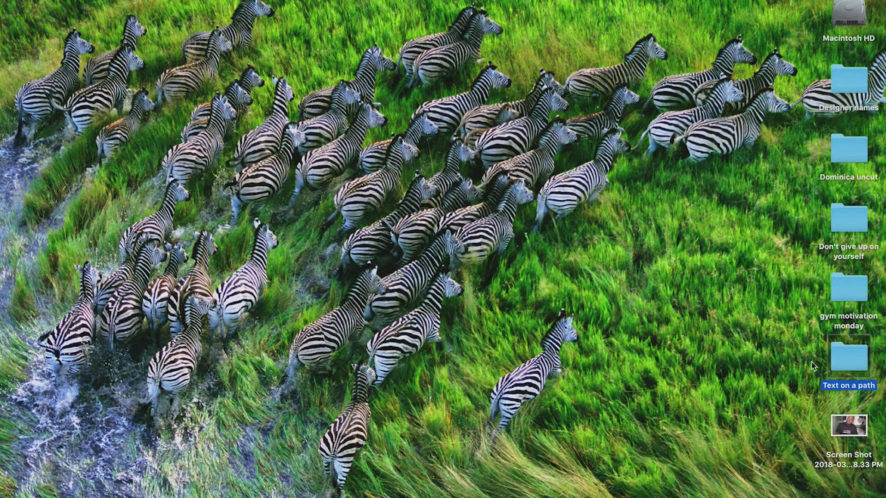
# Preview the new screenshot file on the desktop with Quick Look.
pyautogui.rightClick(852, 433)
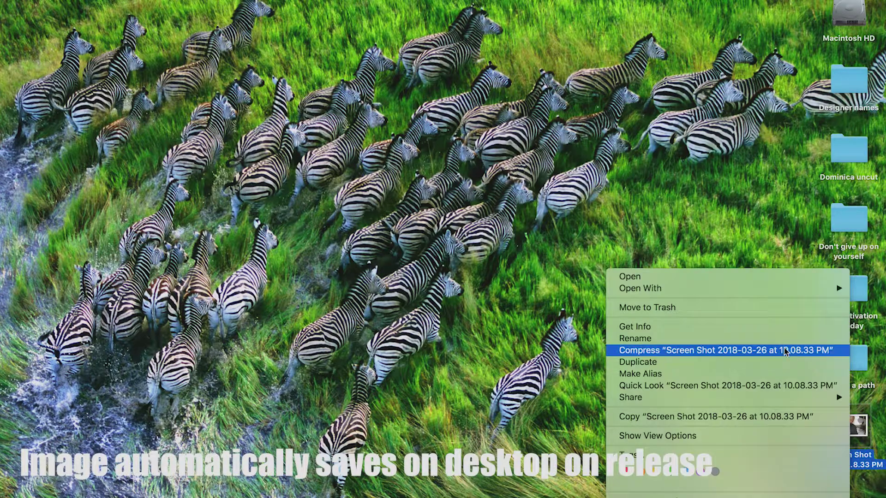
pyautogui.click(783, 386)
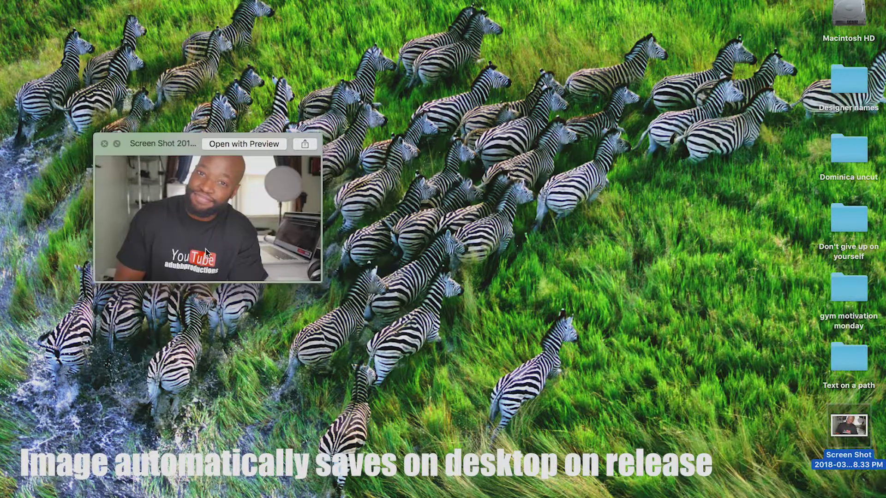
pyautogui.moveTo(156, 139); pyautogui.dragTo(290, 116)
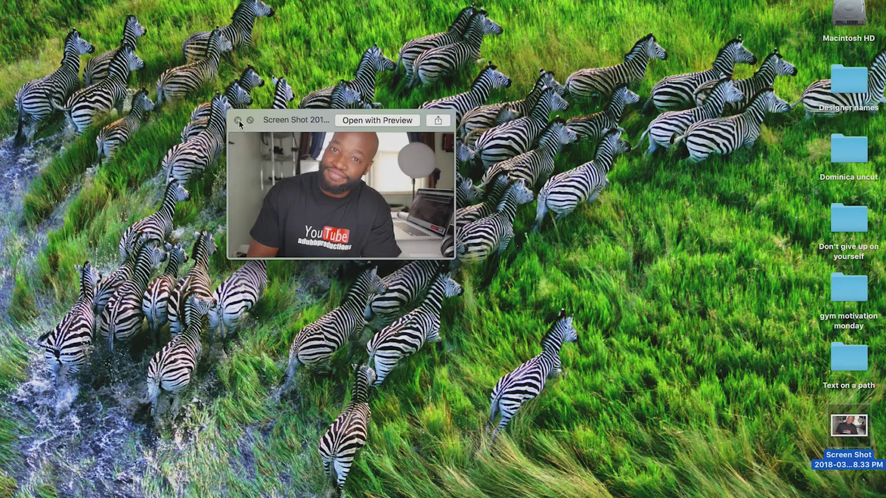
# Open the desktop screenshot file in Adobe Photoshop CC 2018.
pyautogui.rightClick(848, 424)
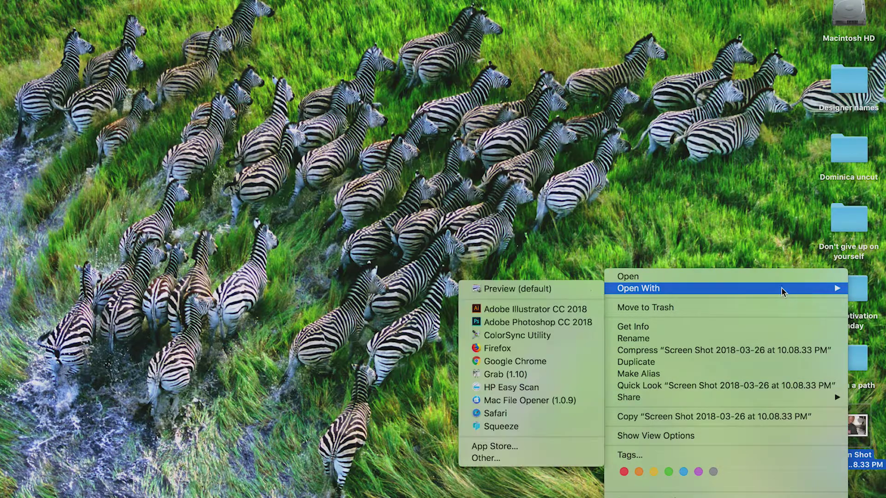
pyautogui.moveTo(692, 288)
pyautogui.click(574, 322)
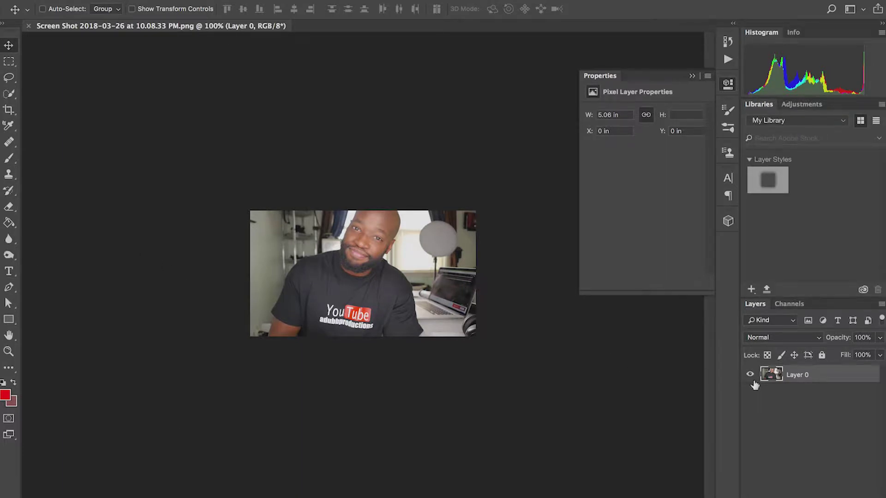
pyautogui.moveTo(777, 376); pyautogui.dragTo(539, 334)
pyautogui.moveTo(362, 286)
pyautogui.mouseDown()
pyautogui.moveTo(390, 249)
pyautogui.moveTo(365, 274)
pyautogui.mouseUp()
pyautogui.press('ctrl')
pyautogui.click(10, 273)
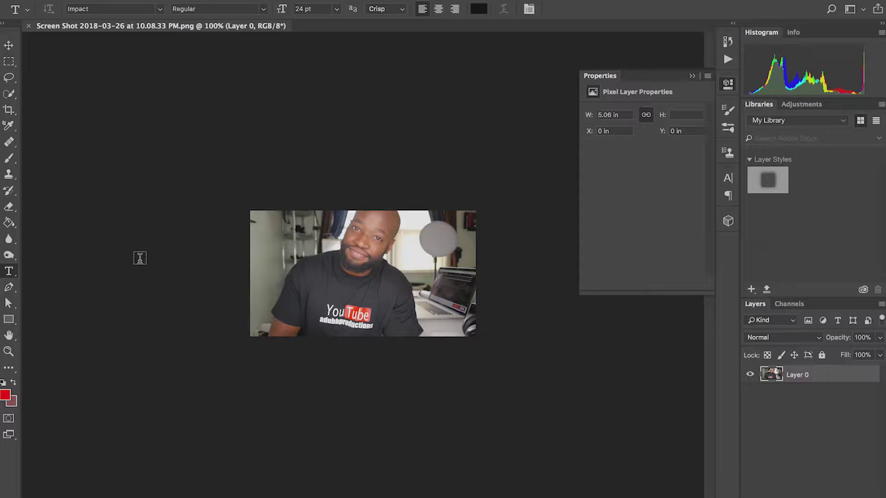
pyautogui.click(140, 261)
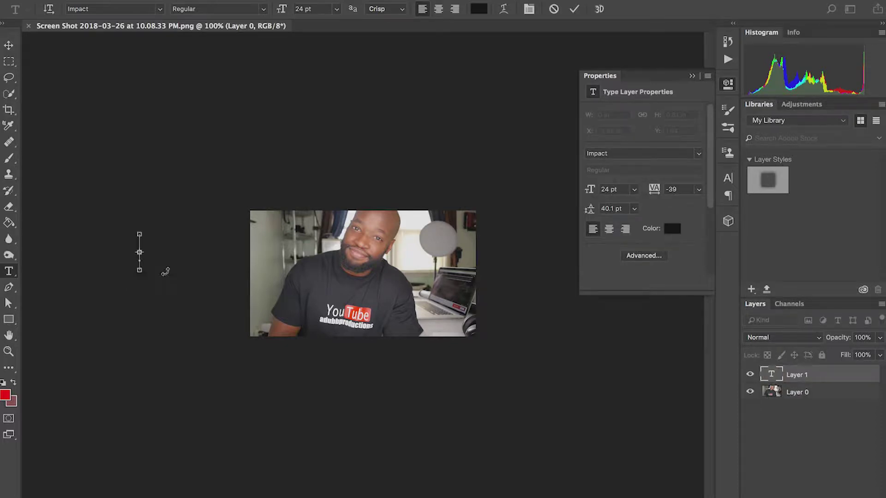
pyautogui.click(554, 10)
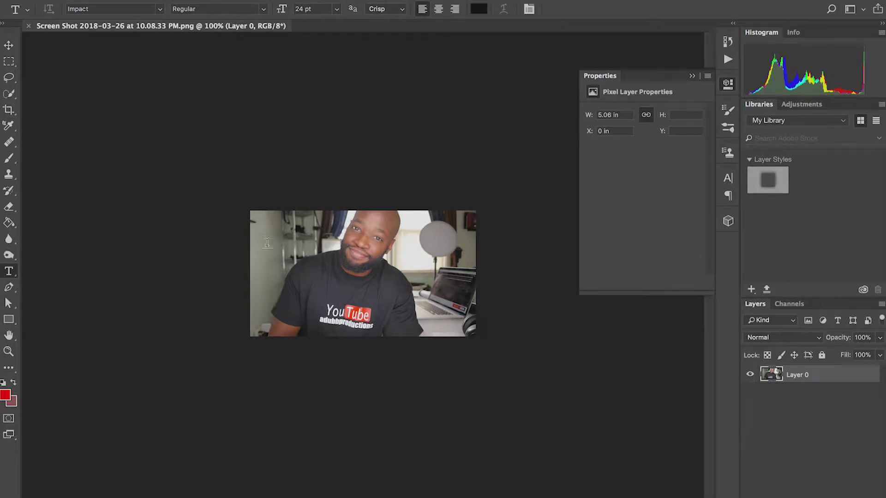
# Set the Type tool's text colour to f5eded, and lighten it further to white.
pyautogui.click(479, 9)
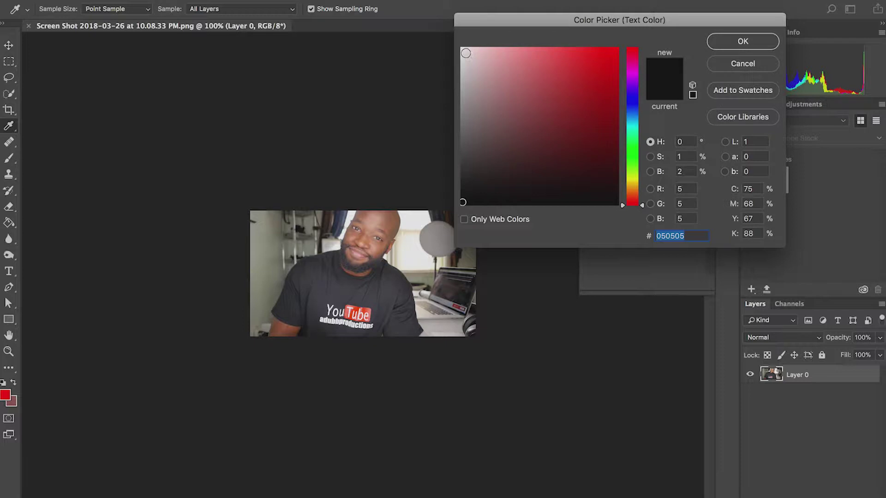
pyautogui.write('f5eded')
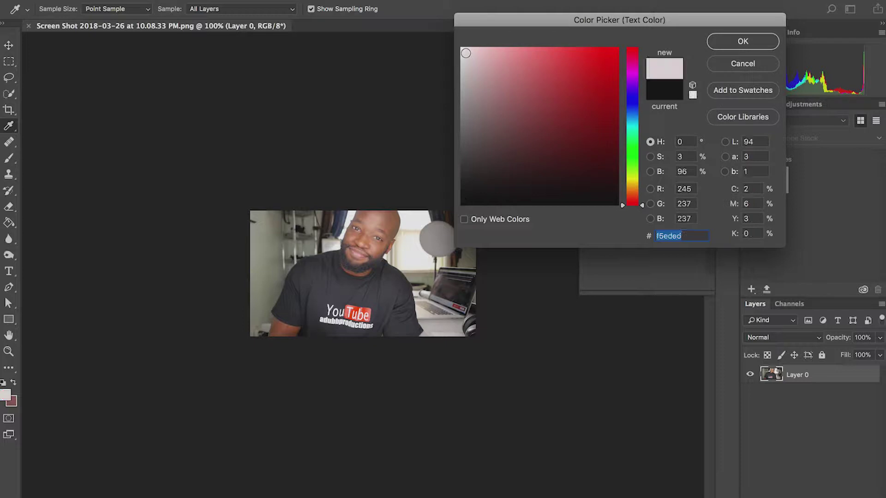
pyautogui.click(718, 47)
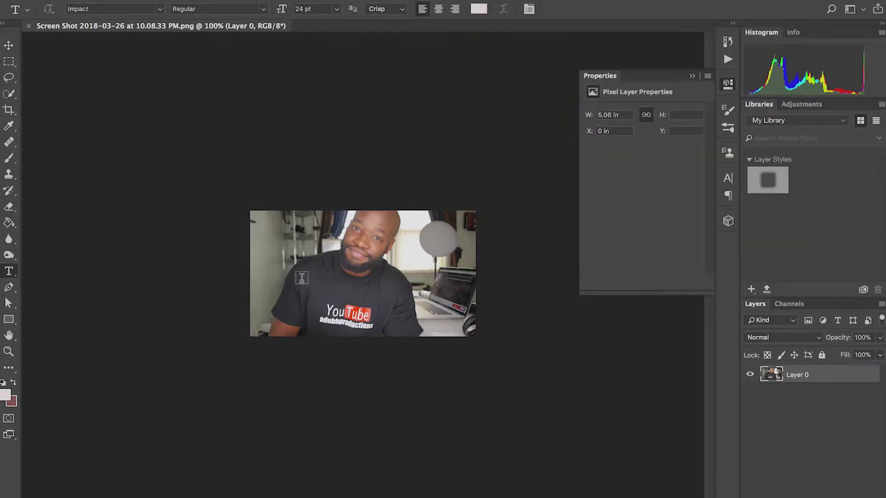
pyautogui.click(480, 9)
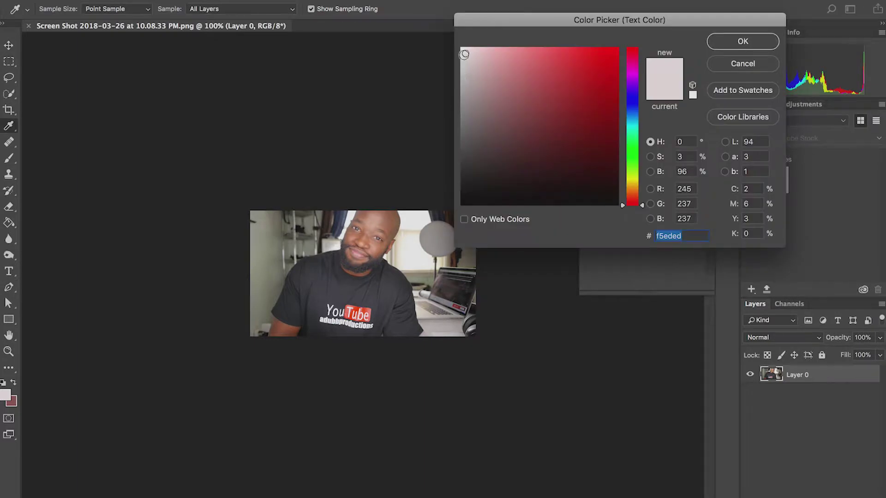
pyautogui.click(462, 48)
pyautogui.click(715, 46)
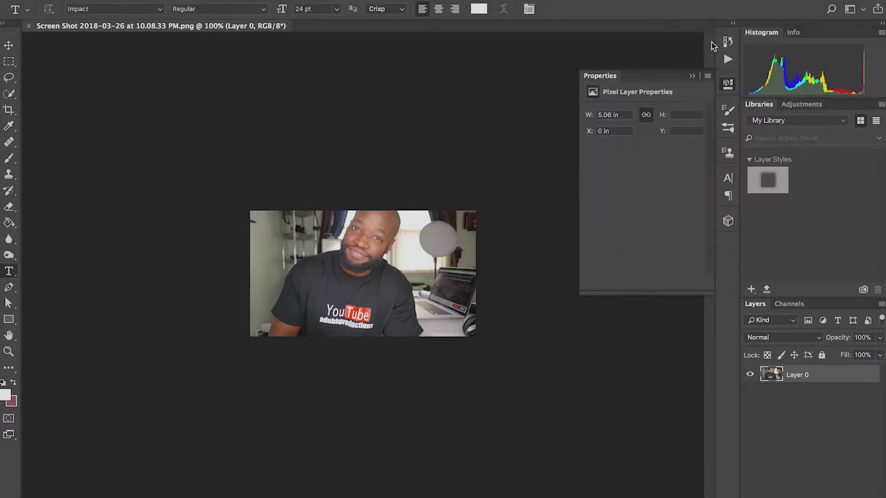
# Add the text "Hello Video" over the photo and move it down to the photo's lower-left area.
pyautogui.click(261, 303)
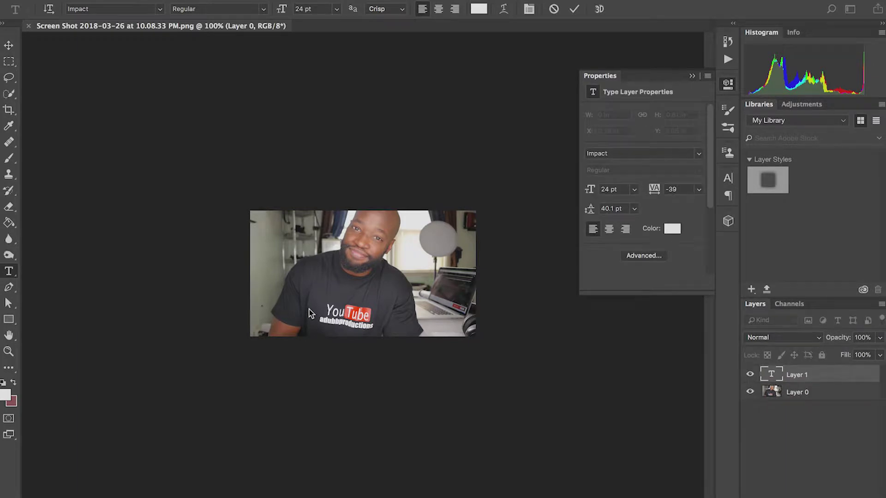
pyautogui.write('He')
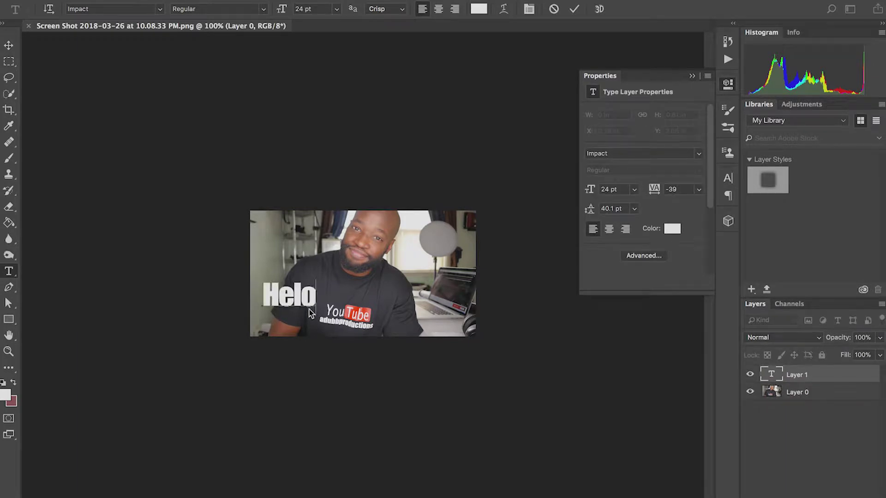
pyautogui.write('llo video')
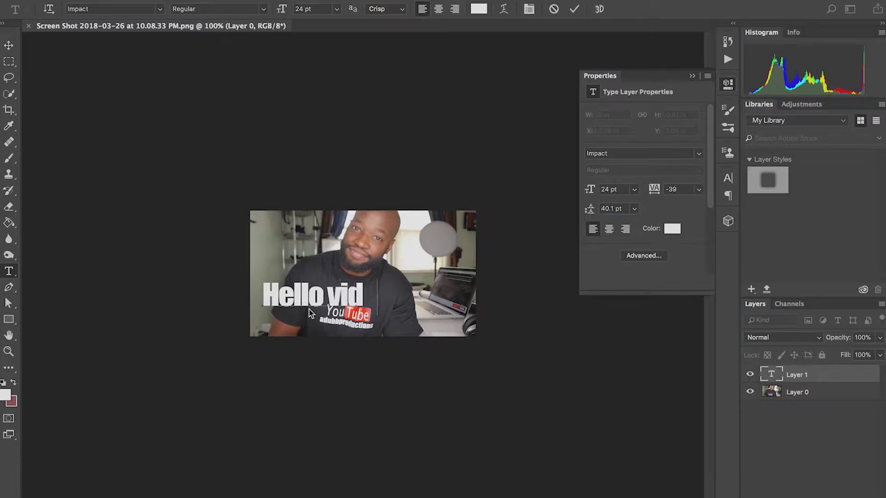
pyautogui.press('BackSpace')
pyautogui.press('BackSpace')
pyautogui.press('BackSpace')
pyautogui.press('BackSpace')
pyautogui.press('BackSpace')
pyautogui.press('BackSpace')
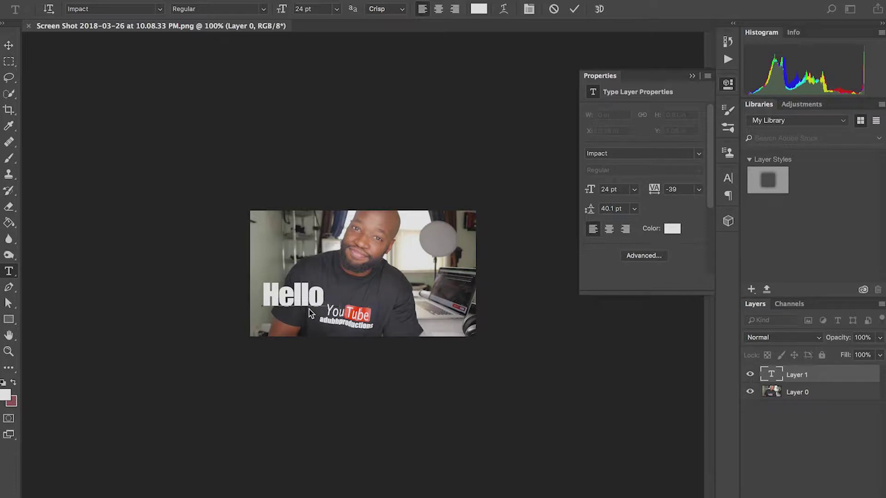
pyautogui.write('Video')
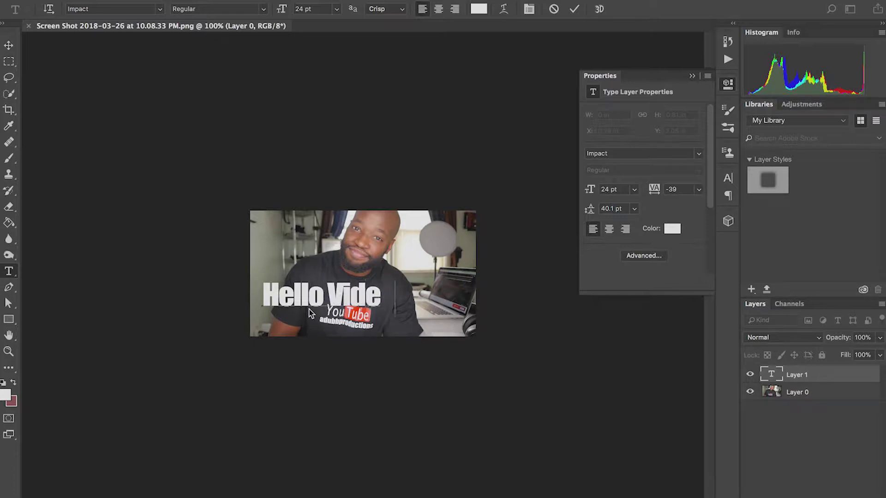
pyautogui.click(573, 12)
pyautogui.click(8, 45)
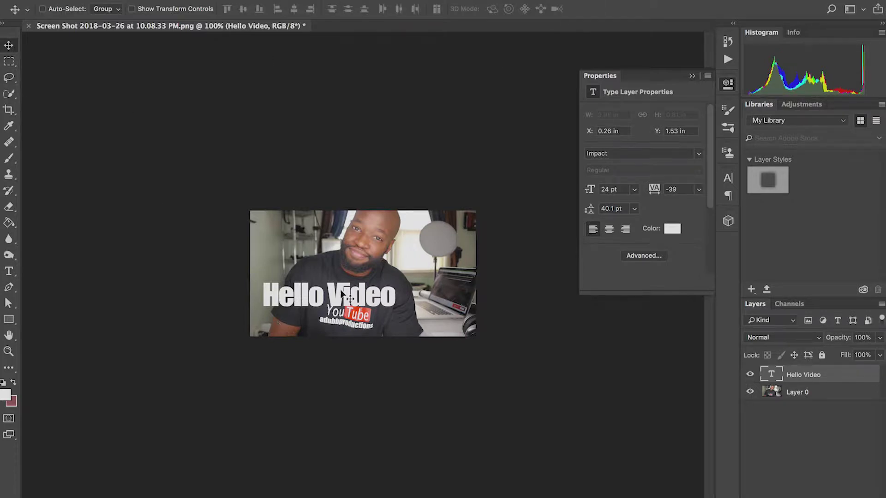
pyautogui.moveTo(343, 290); pyautogui.dragTo(341, 314)
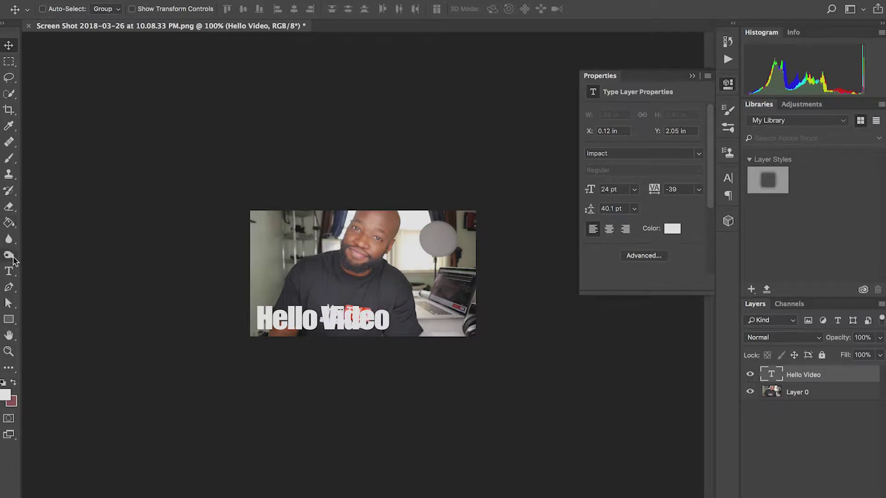
# Set the tracking of the "Hello Video" text to -19 and nudge the text slightly to the right.
pyautogui.click(9, 271)
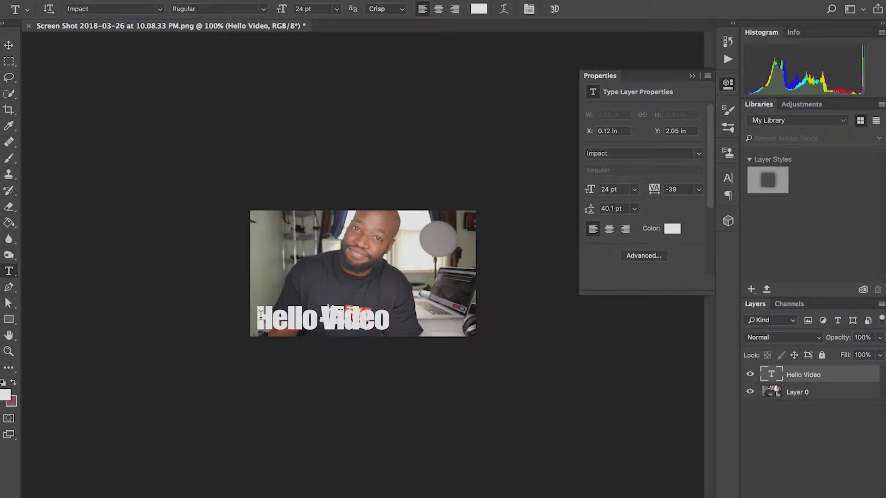
pyautogui.moveTo(261, 315); pyautogui.dragTo(390, 312)
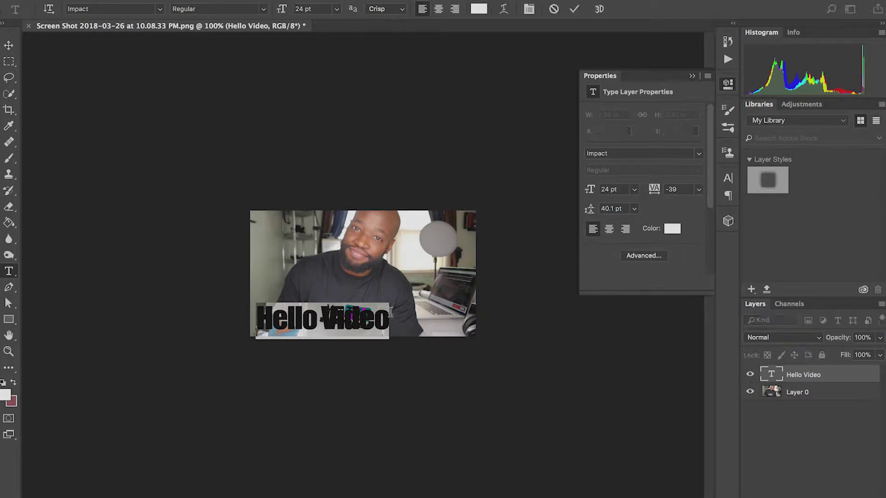
pyautogui.click(728, 179)
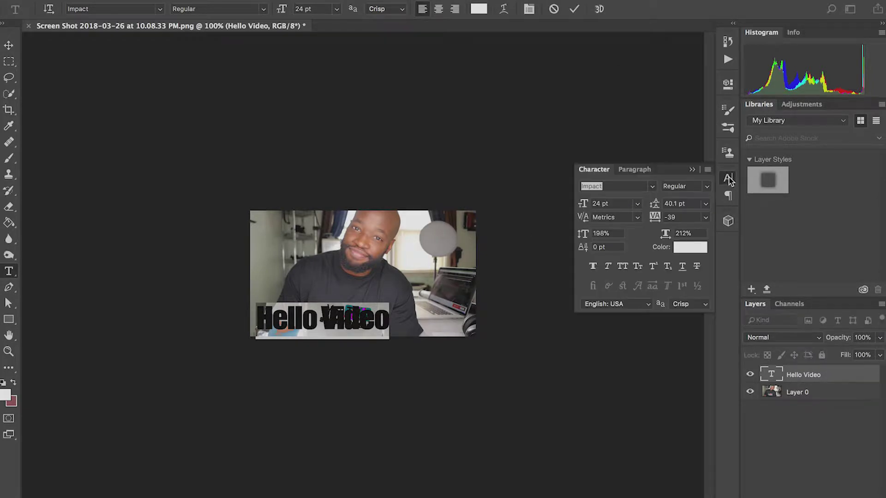
pyautogui.moveTo(658, 216); pyautogui.dragTo(661, 216)
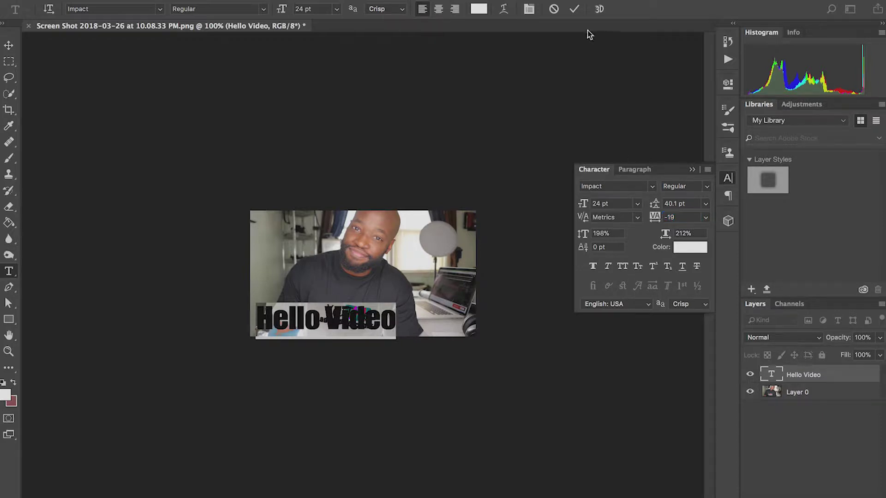
pyautogui.click(574, 8)
pyautogui.click(9, 47)
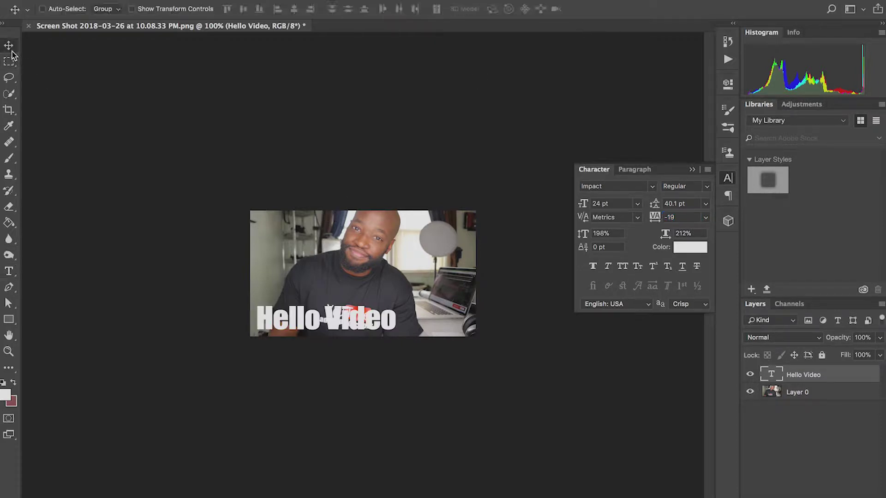
pyautogui.moveTo(356, 318); pyautogui.dragTo(367, 321)
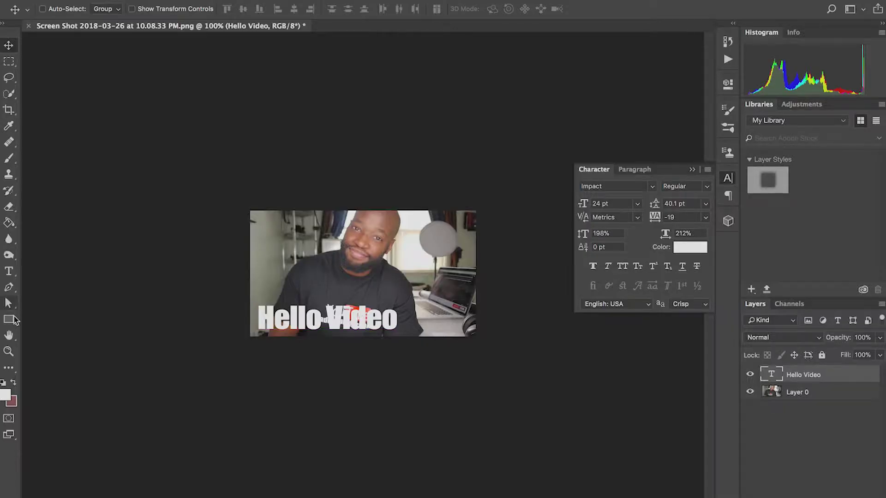
# Draw a black-filled rectangle about 480 by 120 px over the "Hello Video" text in the photo's lower-left area.
pyautogui.click(9, 322)
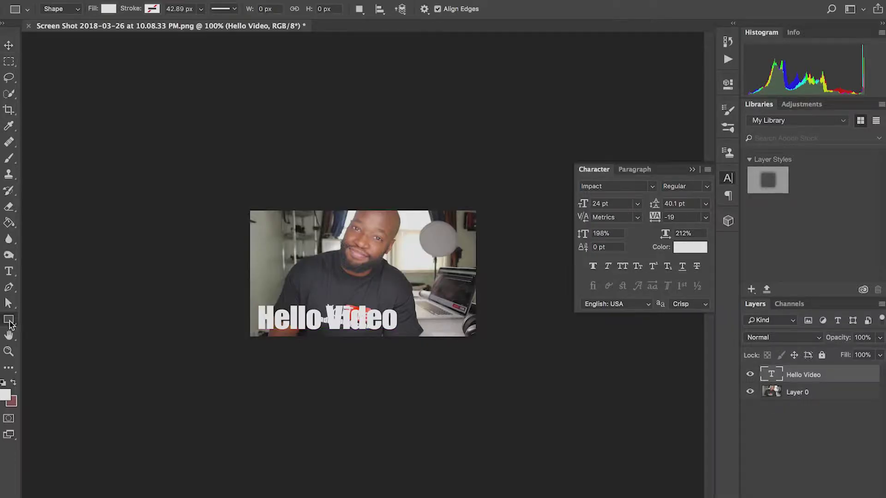
pyautogui.rightClick(9, 322)
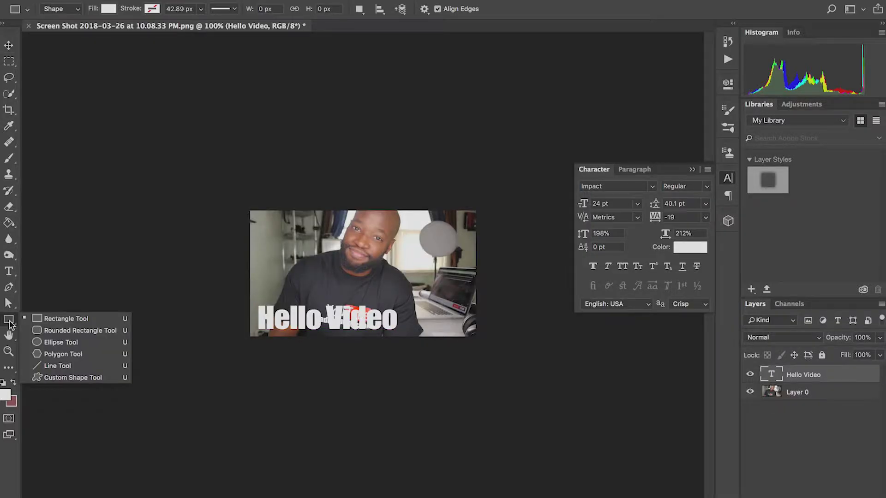
pyautogui.click(43, 322)
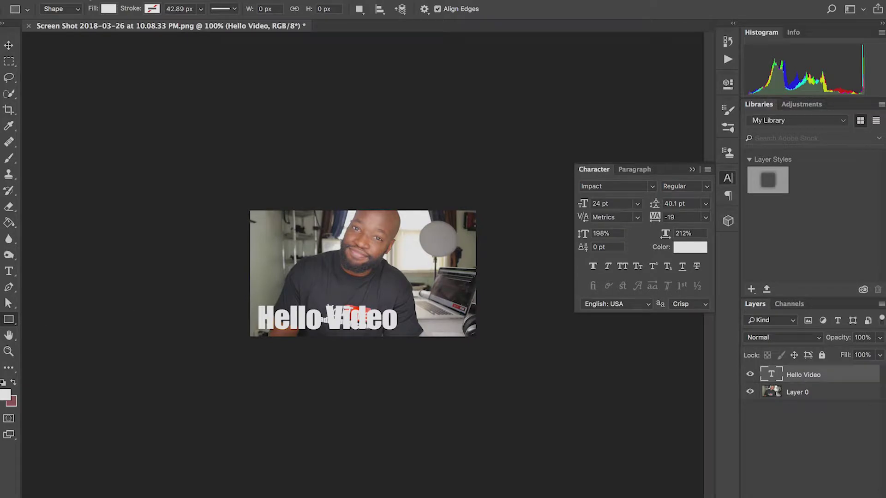
pyautogui.click(111, 8)
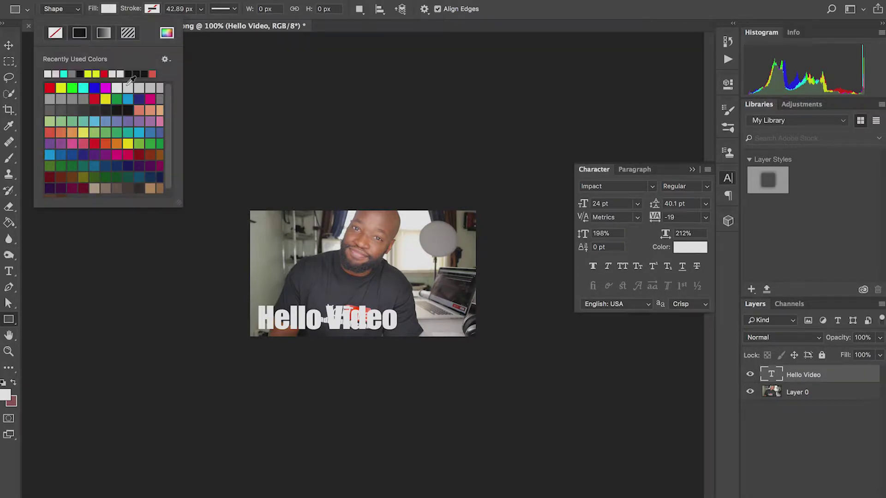
pyautogui.click(83, 73)
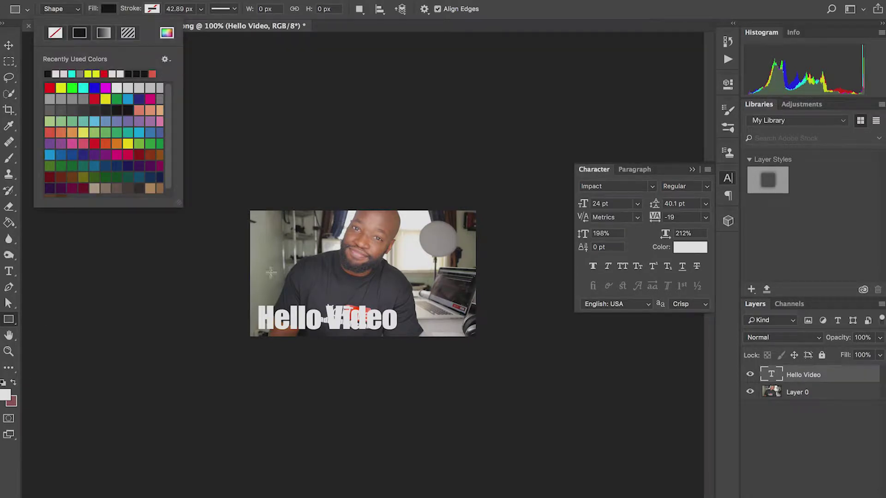
pyautogui.click(253, 297)
pyautogui.moveTo(253, 298); pyautogui.dragTo(402, 336)
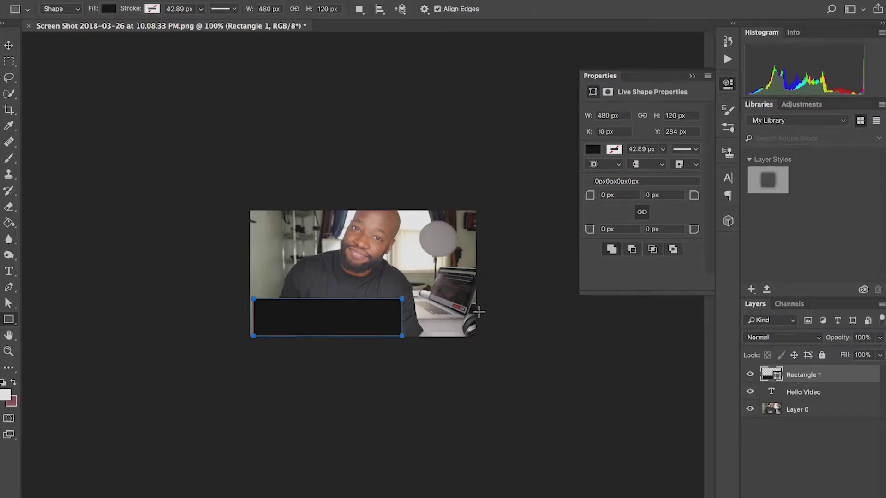
# Place the black rectangle's layer beneath the "Hello Video" text, nudge the rectangle slightly down, and set its opacity to 57%.
pyautogui.moveTo(827, 379); pyautogui.dragTo(826, 399)
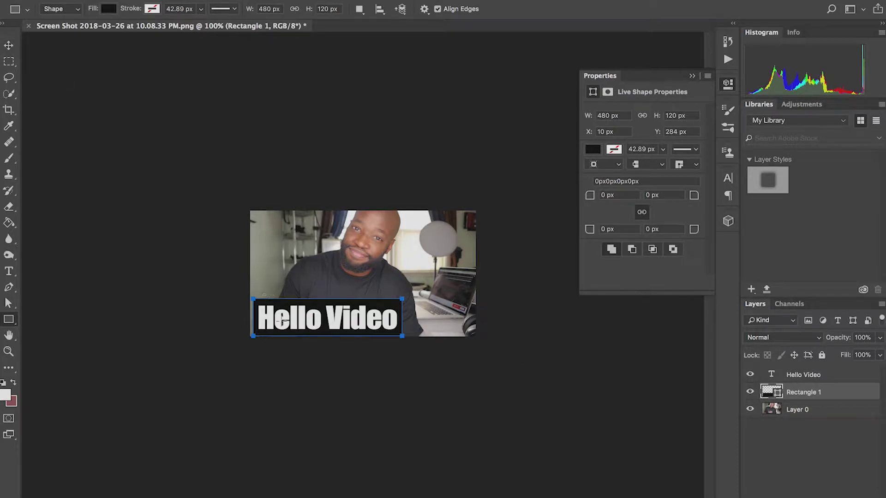
pyautogui.press('v')
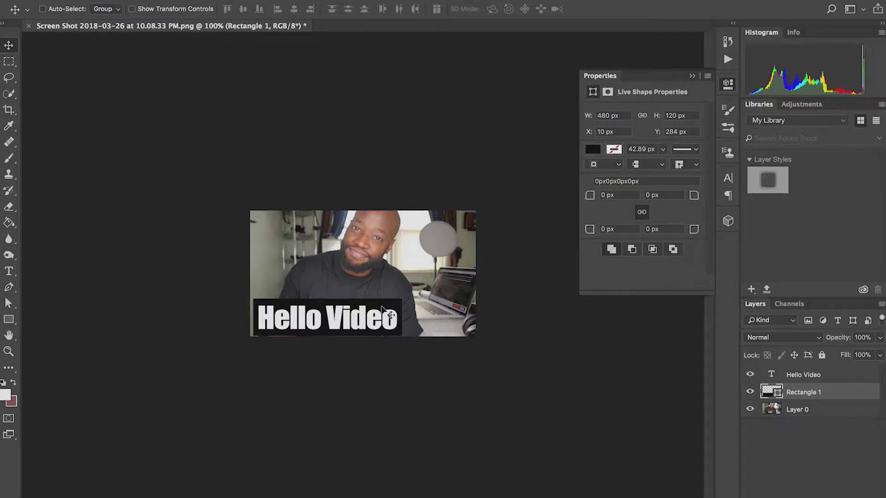
pyautogui.moveTo(382, 309); pyautogui.dragTo(381, 309)
pyautogui.moveTo(843, 342); pyautogui.dragTo(817, 342)
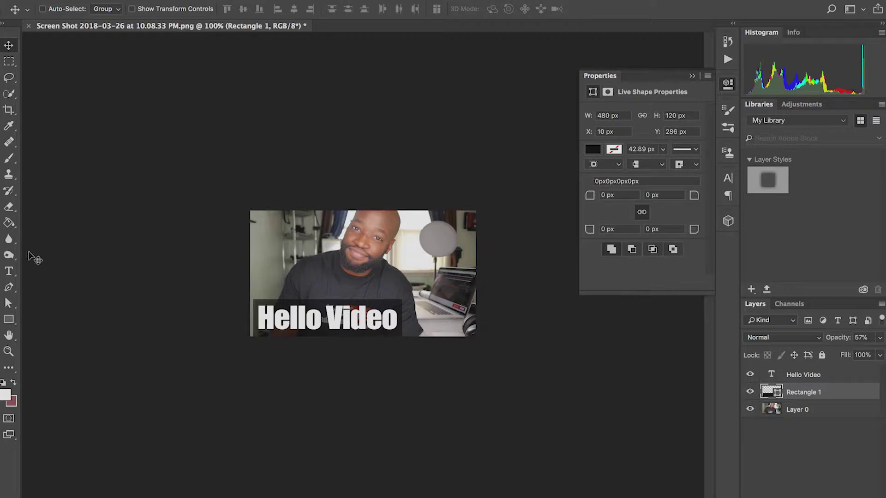
# Try a red fill on the semi-transparent rectangle behind the title, and undo the colour change.
pyautogui.click(10, 321)
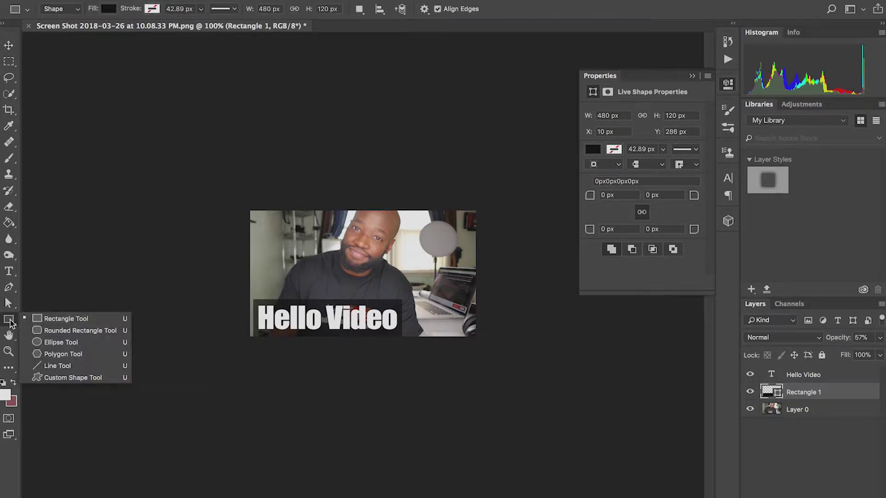
pyautogui.click(39, 321)
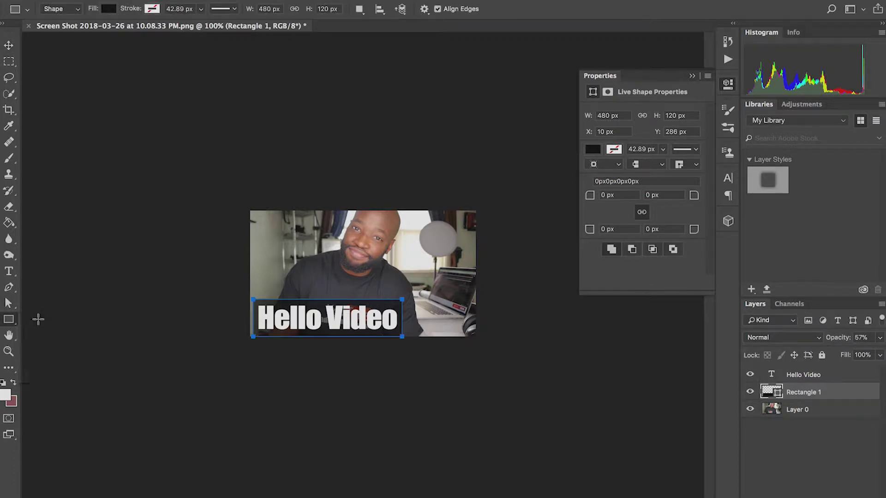
pyautogui.click(109, 8)
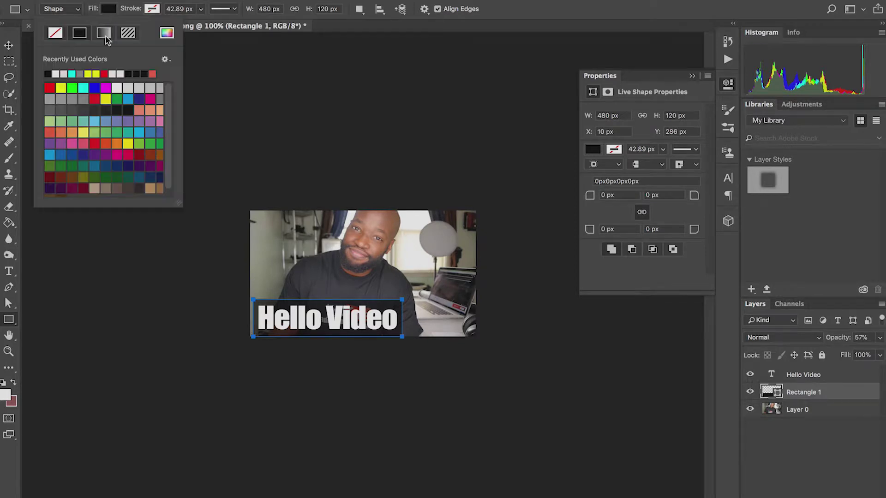
pyautogui.click(50, 88)
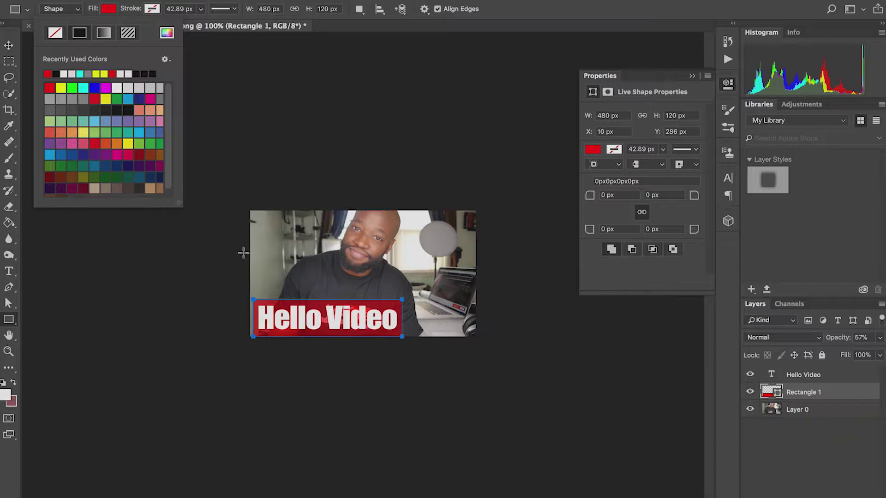
pyautogui.click(9, 46)
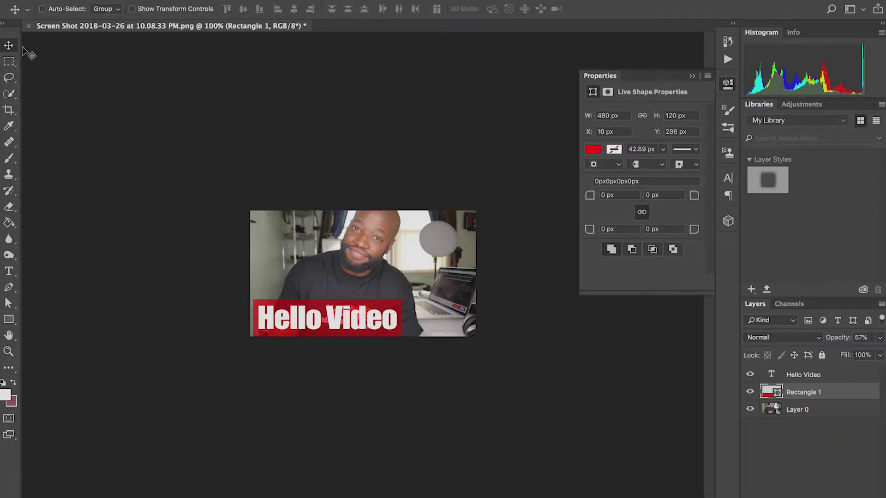
pyautogui.press('super')
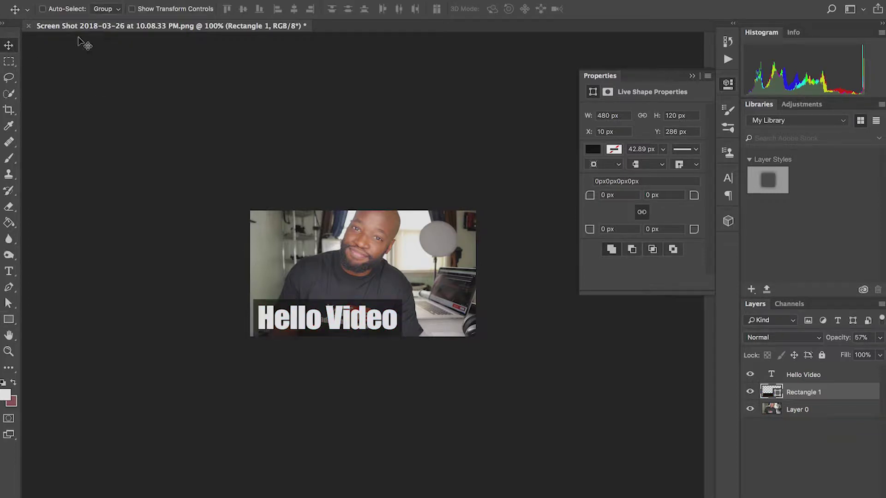
# Draw a second rectangle about 459 by 108 px and move it down inside the first one, behind the title.
pyautogui.click(9, 320)
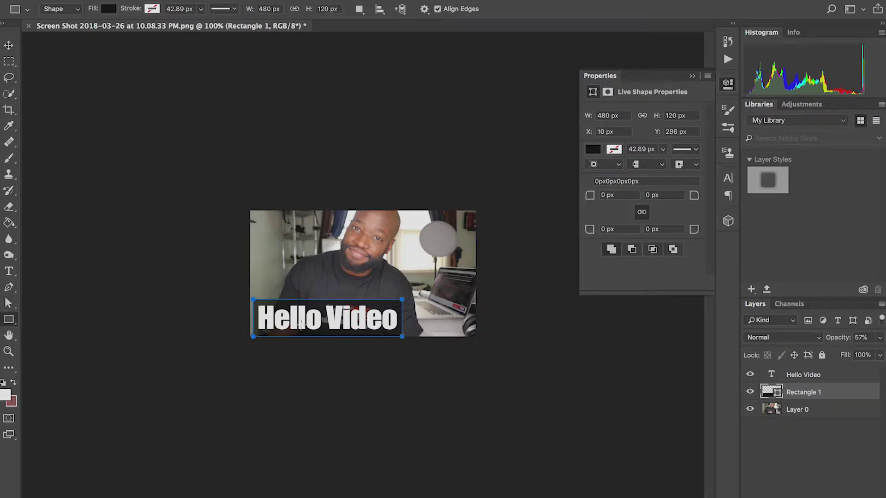
pyautogui.moveTo(256, 284); pyautogui.dragTo(400, 316)
pyautogui.moveTo(399, 316); pyautogui.dragTo(399, 316)
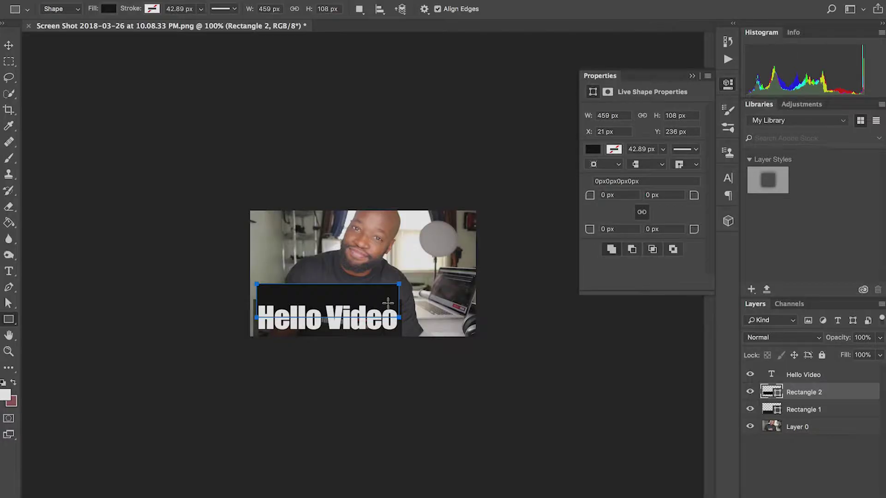
pyautogui.click(10, 45)
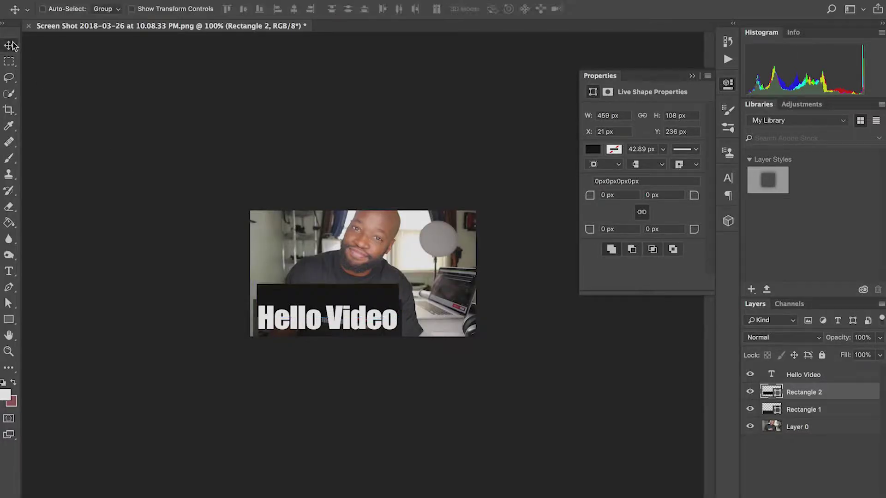
pyautogui.moveTo(326, 296); pyautogui.dragTo(326, 313)
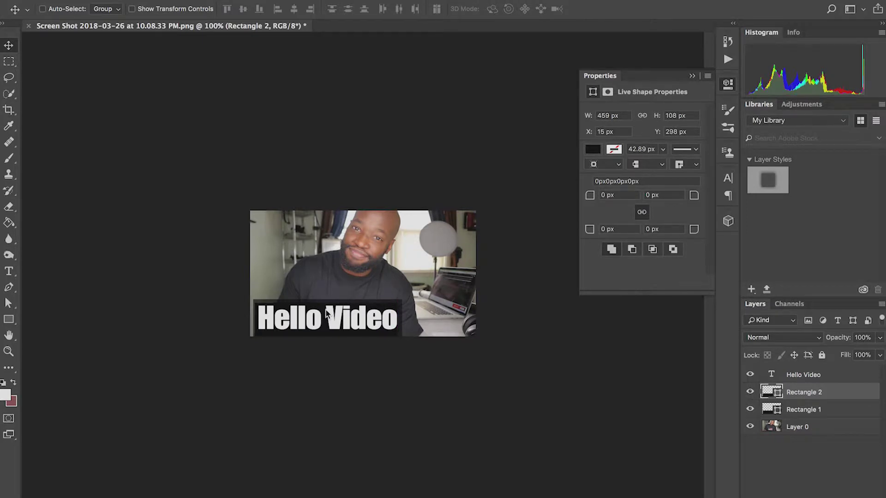
# Change the fill of the second, smaller rectangle to red.
pyautogui.click(8, 319)
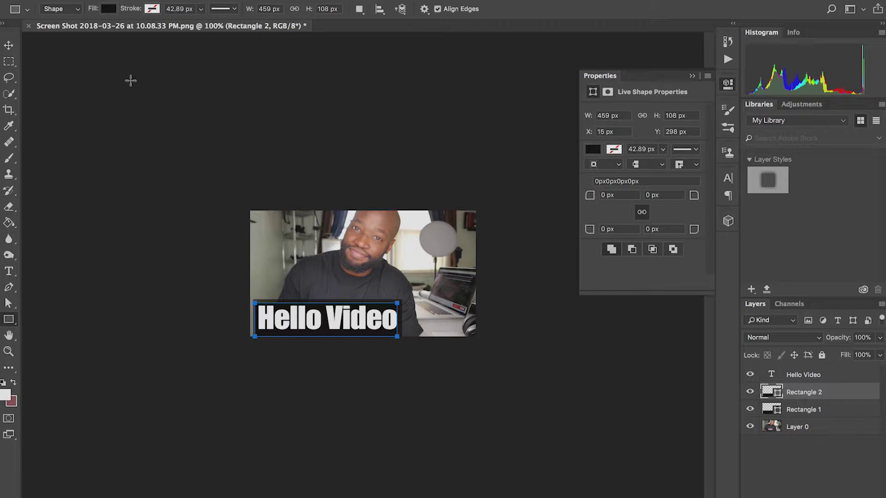
pyautogui.click(108, 10)
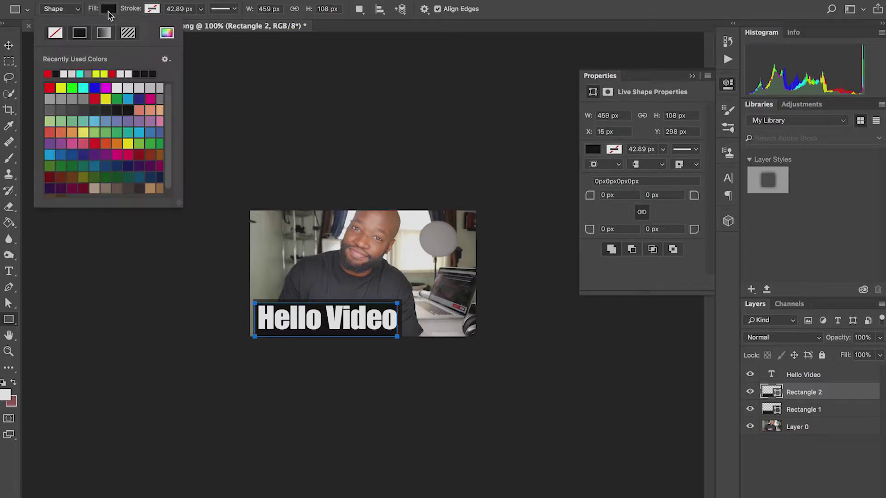
pyautogui.click(48, 75)
# Nudge the red rectangle about 6 px to the right to centre it within the black rectangle.
pyautogui.click(8, 46)
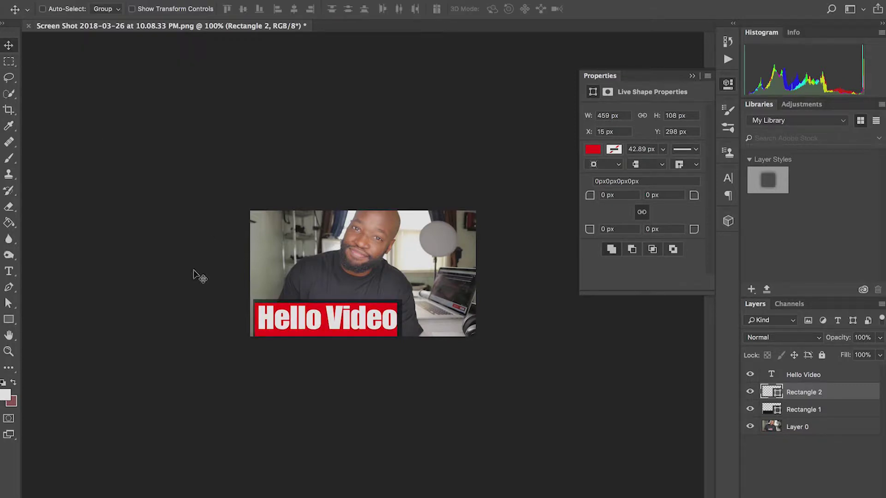
pyautogui.press('Right')
pyautogui.press('Right')
pyautogui.press('Right')
pyautogui.press('Right')
pyautogui.press('Right')
pyautogui.press('Right')
pyautogui.press('Right')
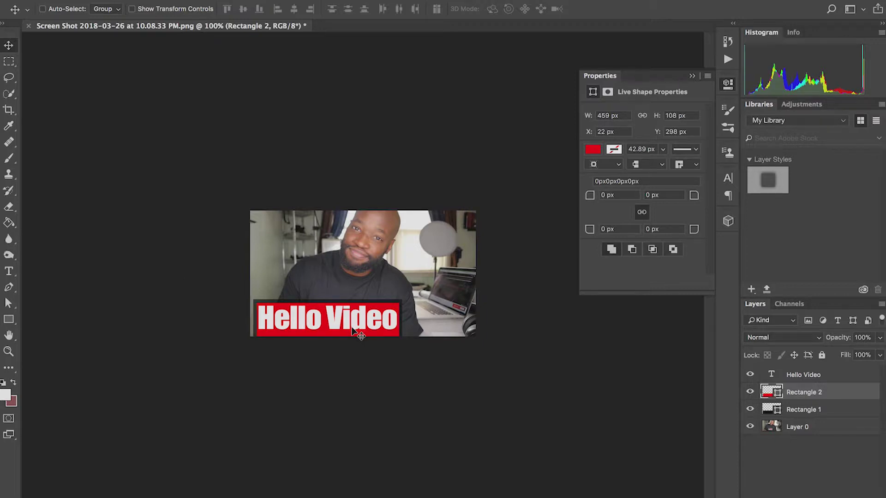
pyautogui.press('Left')
# Open the blending options of the "Hello Video" text layer and enable a Drop Shadow with its settings shown.
pyautogui.click(787, 376)
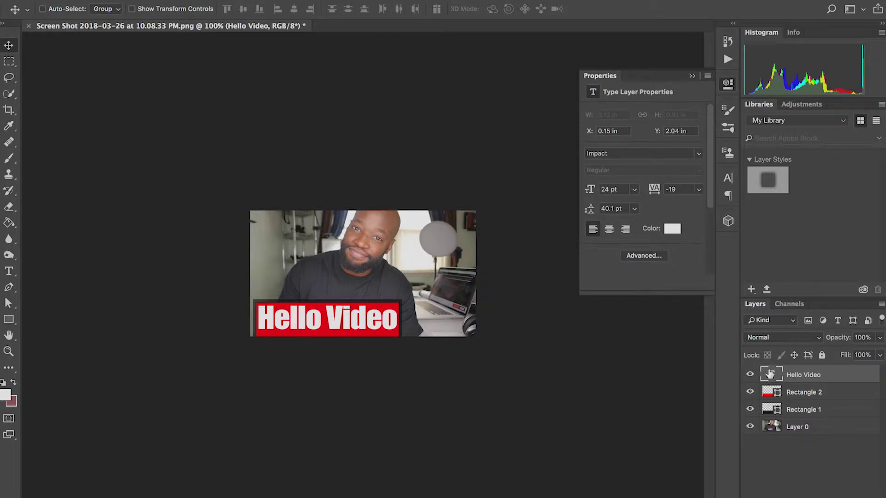
pyautogui.rightClick(769, 372)
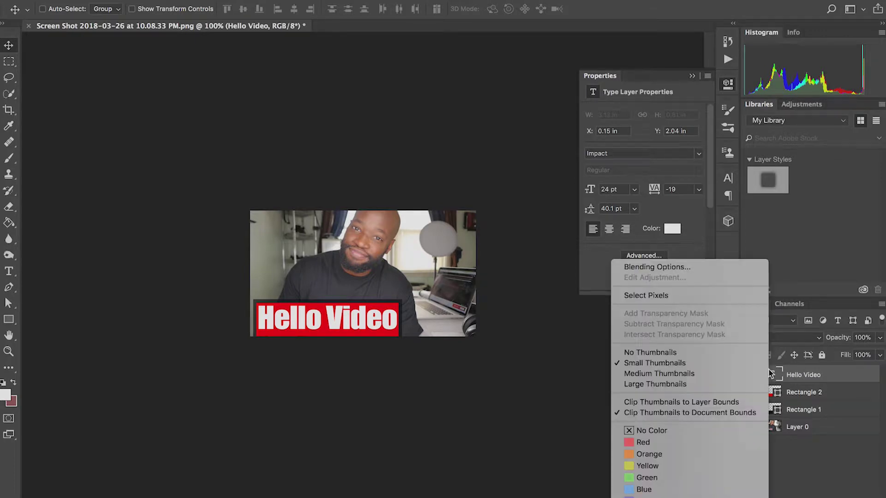
pyautogui.click(711, 267)
pyautogui.moveTo(486, 4); pyautogui.dragTo(496, 0)
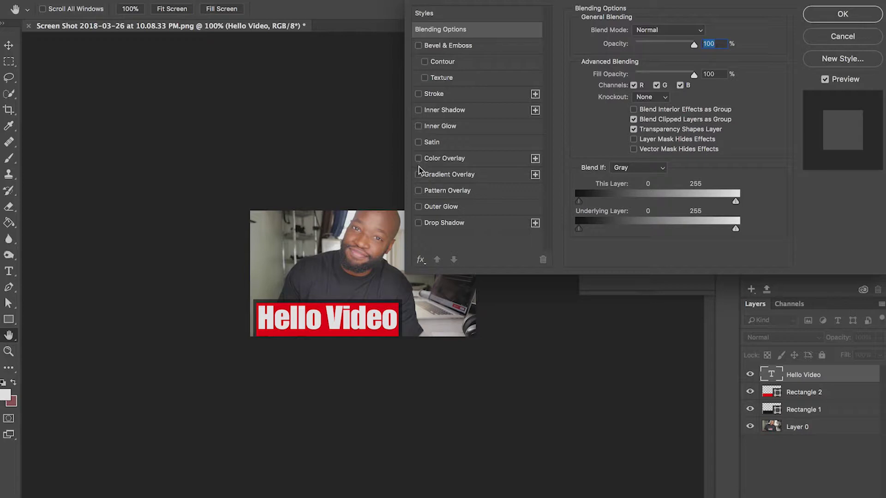
pyautogui.click(418, 222)
pyautogui.click(439, 222)
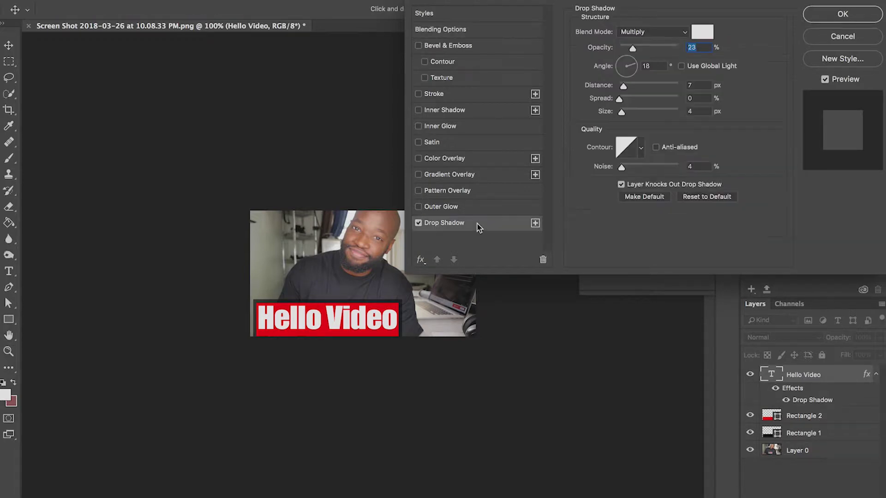
# Set the drop shadow's colour to 010101, its opacity to 78% and its size to 0 px.
pyautogui.click(699, 34)
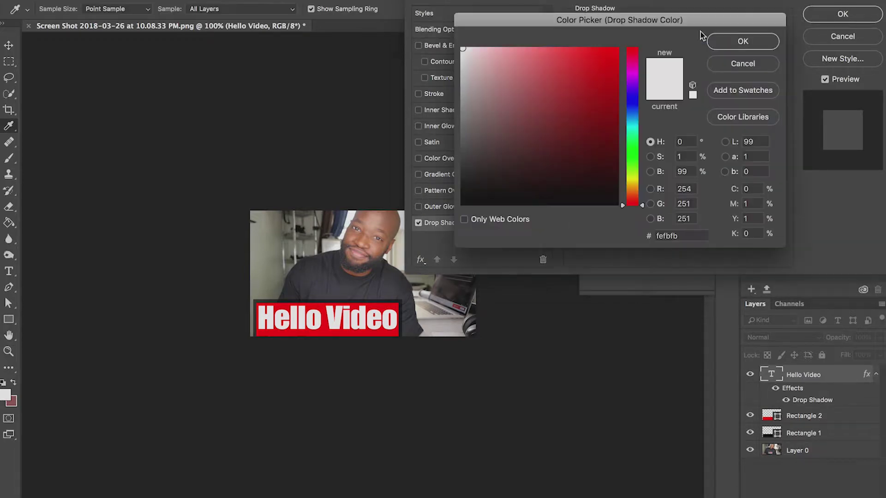
pyautogui.click(464, 205)
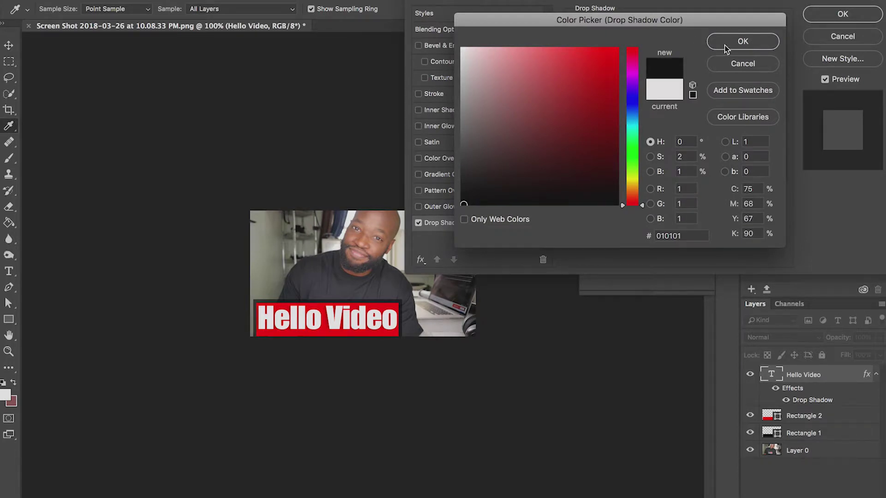
pyautogui.click(725, 46)
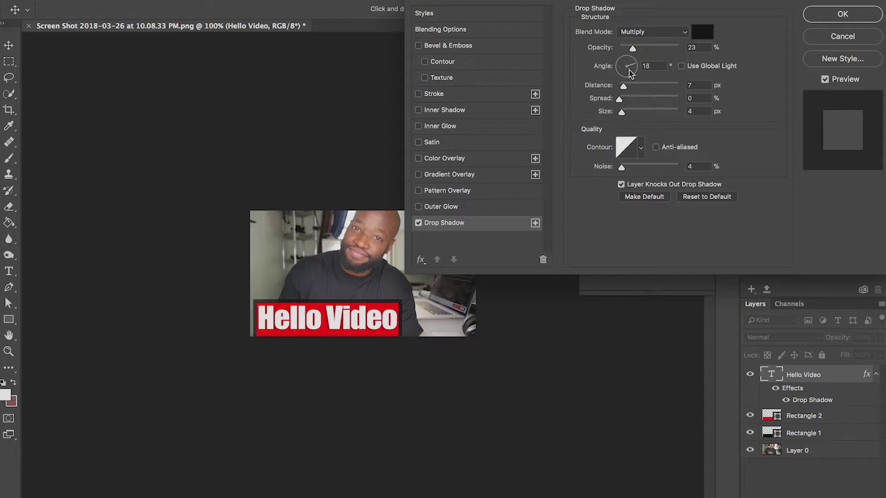
pyautogui.moveTo(634, 52); pyautogui.dragTo(665, 49)
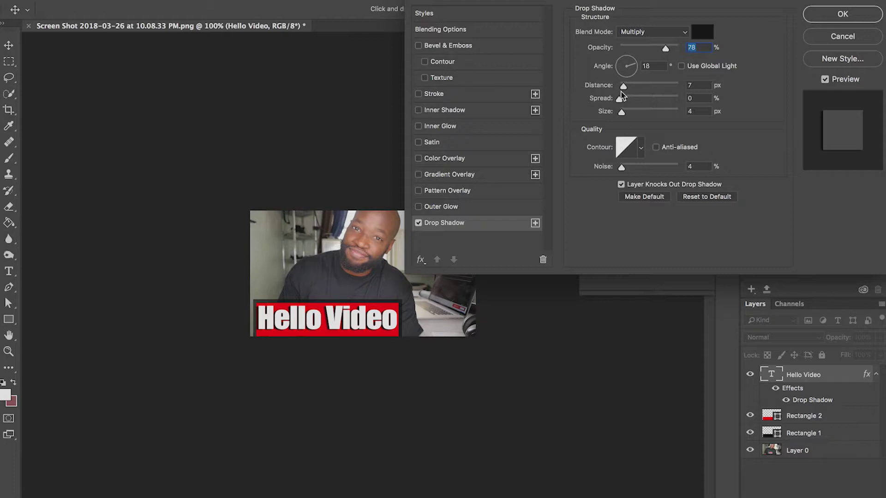
pyautogui.moveTo(621, 111); pyautogui.dragTo(619, 112)
# Add Bevel & Emboss to the title with a depth of 22%, fine-tune its size, and apply the layer style.
pyautogui.click(419, 45)
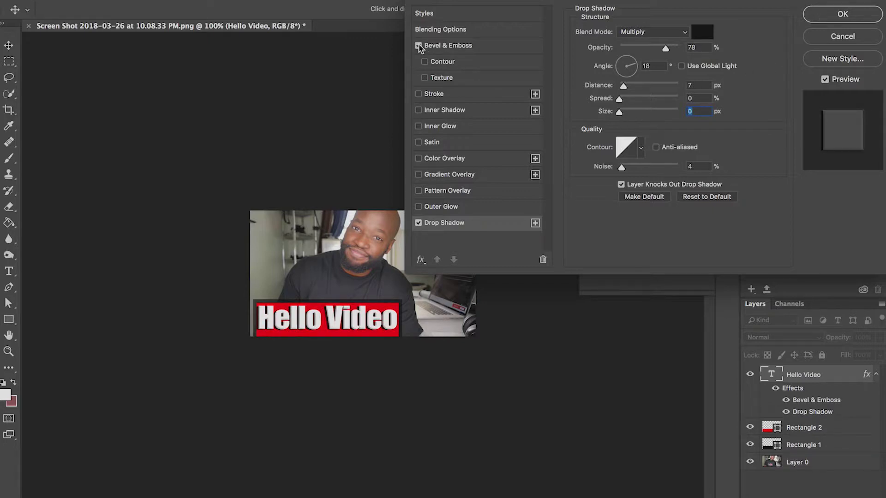
pyautogui.click(485, 44)
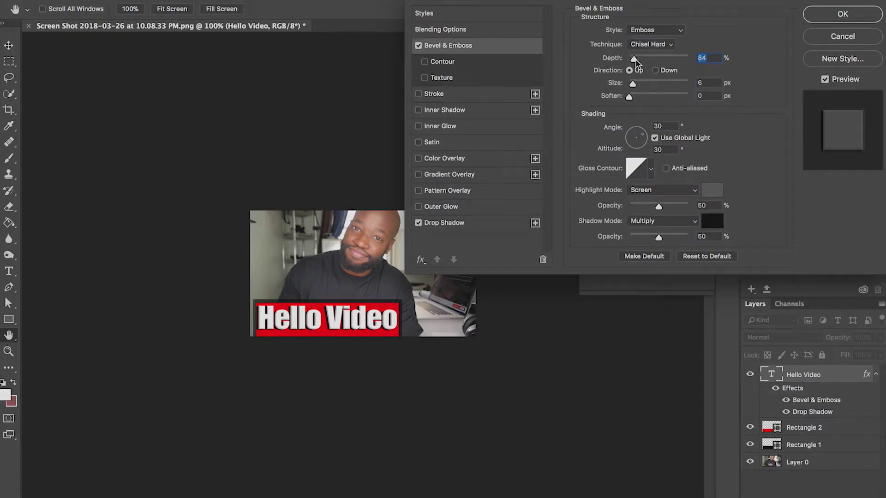
pyautogui.moveTo(636, 59); pyautogui.dragTo(631, 59)
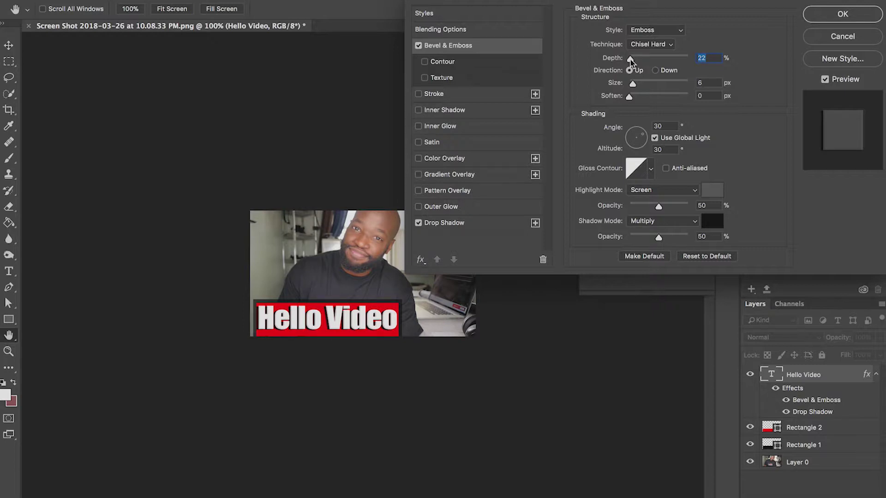
pyautogui.moveTo(633, 83); pyautogui.dragTo(634, 84)
pyautogui.click(826, 20)
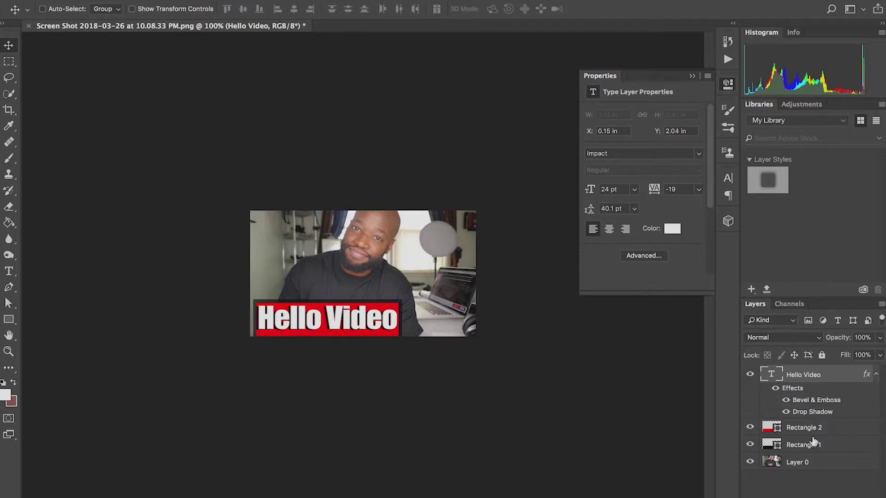
# Free-transform the red rectangle behind the title, stretching its right edge to a width of 470 px, and apply the transform.
pyautogui.click(811, 428)
pyautogui.press('super+t')
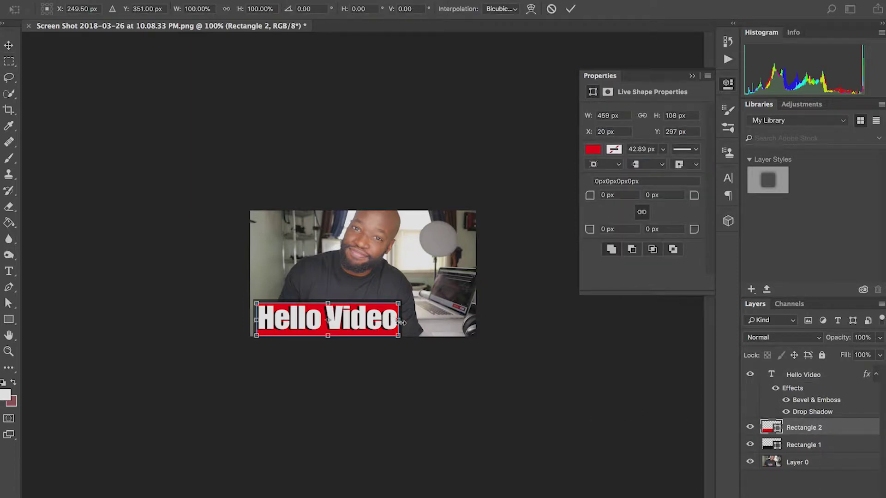
pyautogui.moveTo(401, 322); pyautogui.dragTo(405, 323)
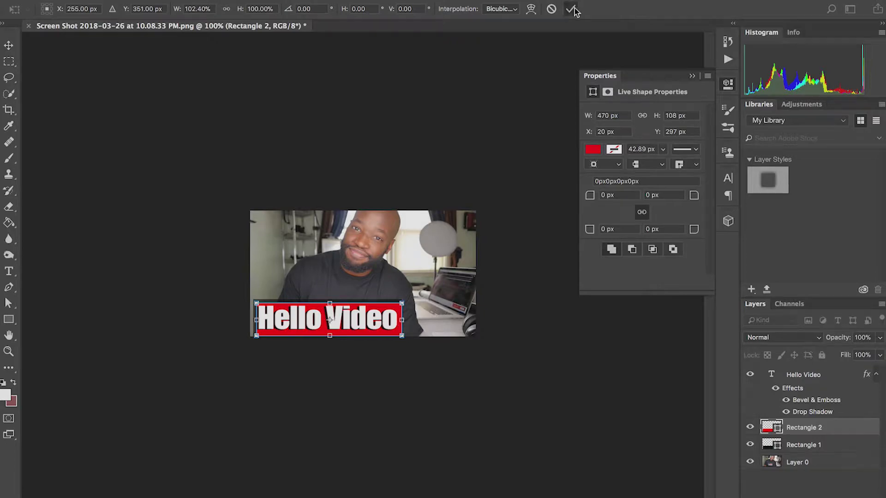
pyautogui.click(571, 9)
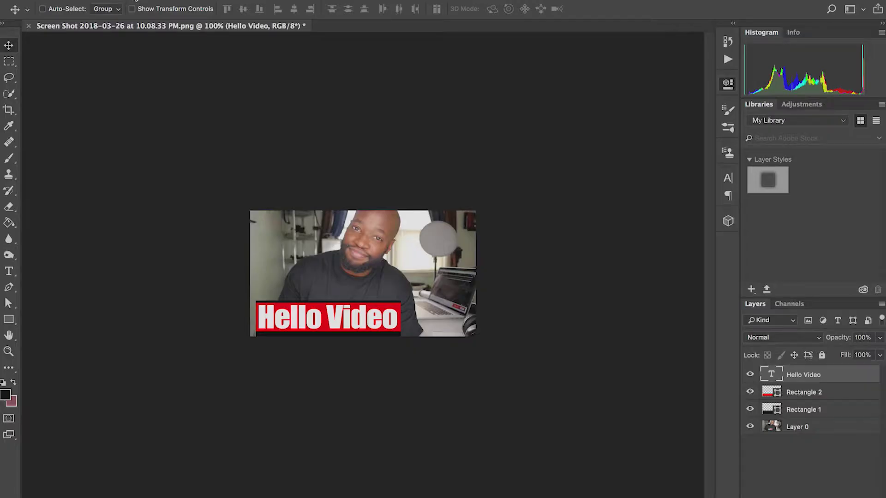
# Save a copy of the finished thumbnail to the Desktop as a JPEG named "Cover".
pyautogui.click(134, 0)
pyautogui.click(113, 0)
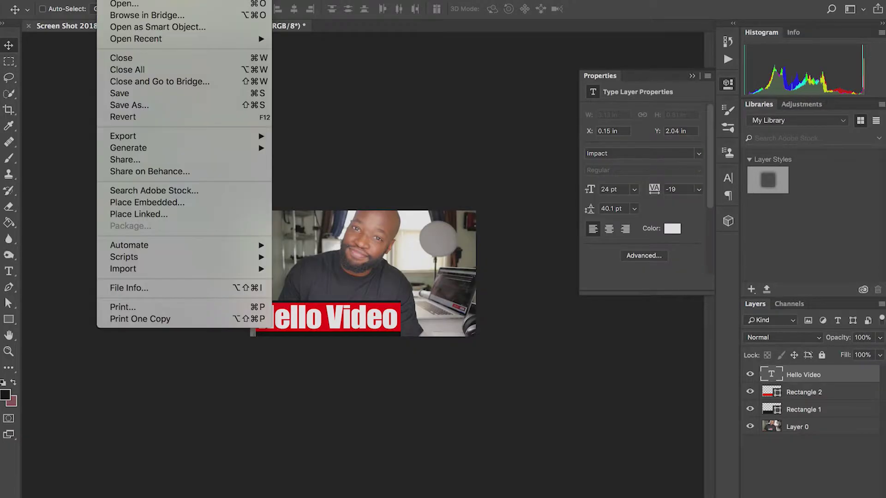
pyautogui.click(139, 97)
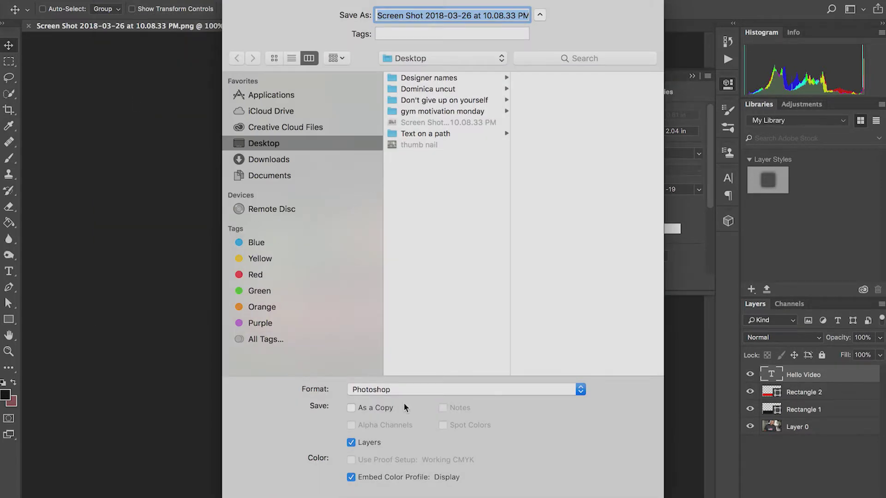
pyautogui.click(578, 391)
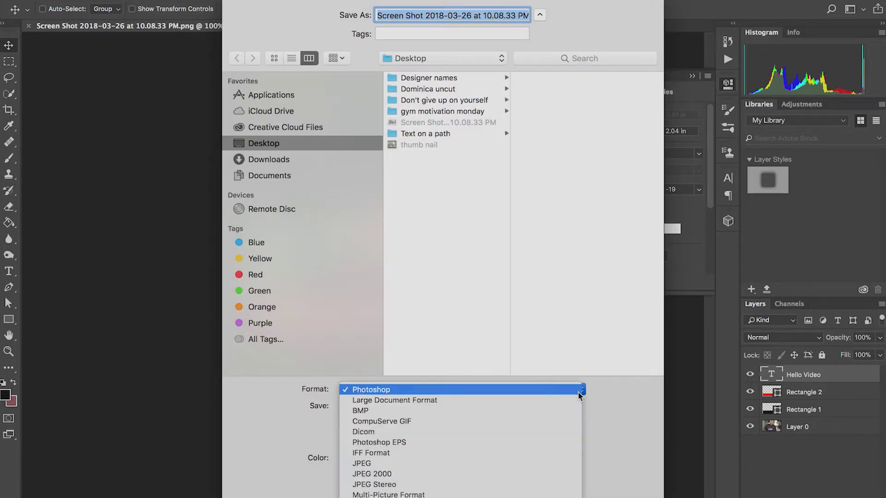
pyautogui.click(571, 462)
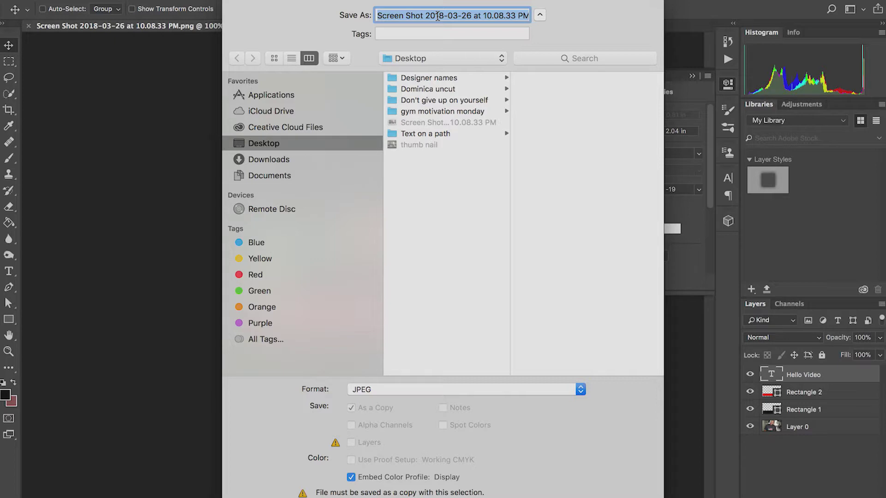
pyautogui.write('Cover')
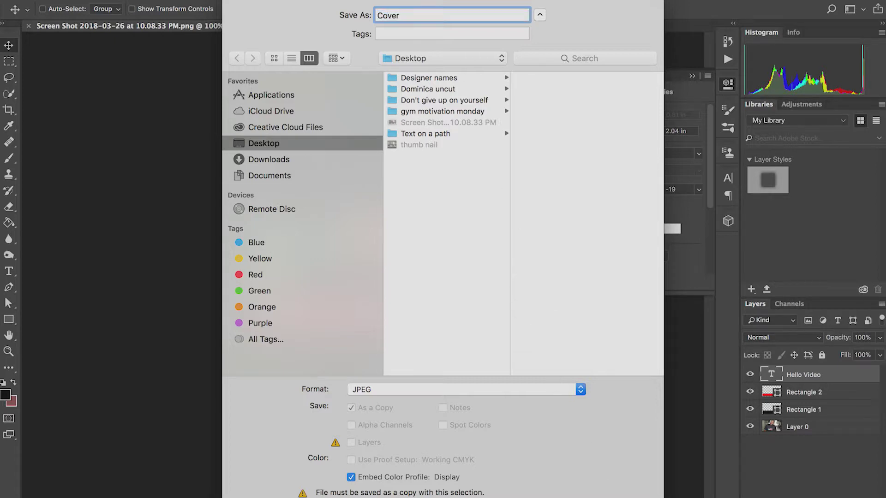
pyautogui.press('Return')
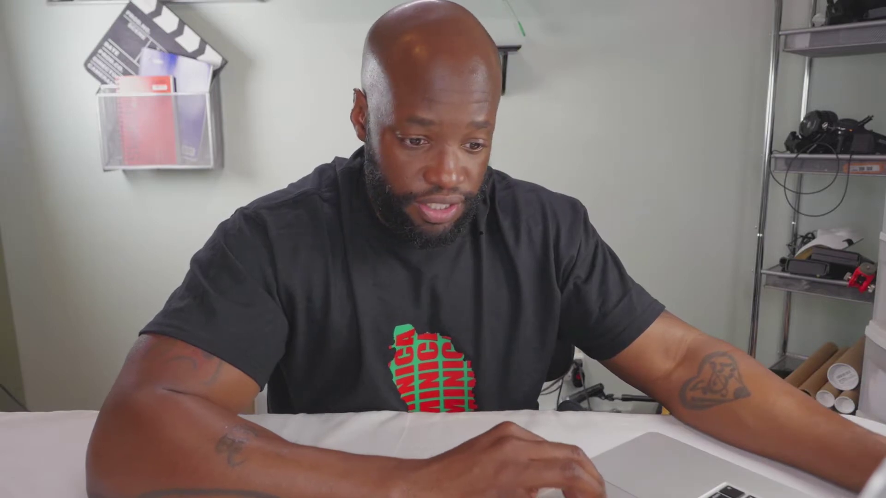
# Switch to the macOS desktop, check the saved "Cover" image with Quick Look, and close the preview.
pyautogui.moveTo(849, 424); pyautogui.dragTo(710, 399)
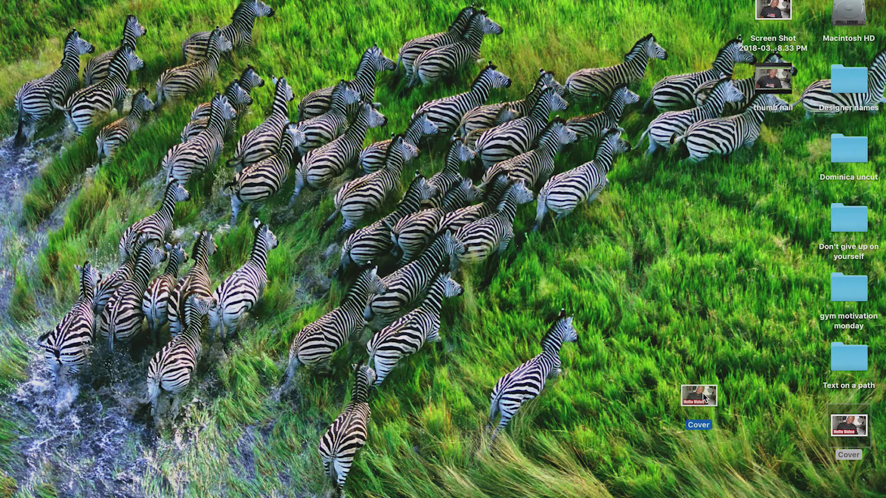
pyautogui.rightClick(840, 429)
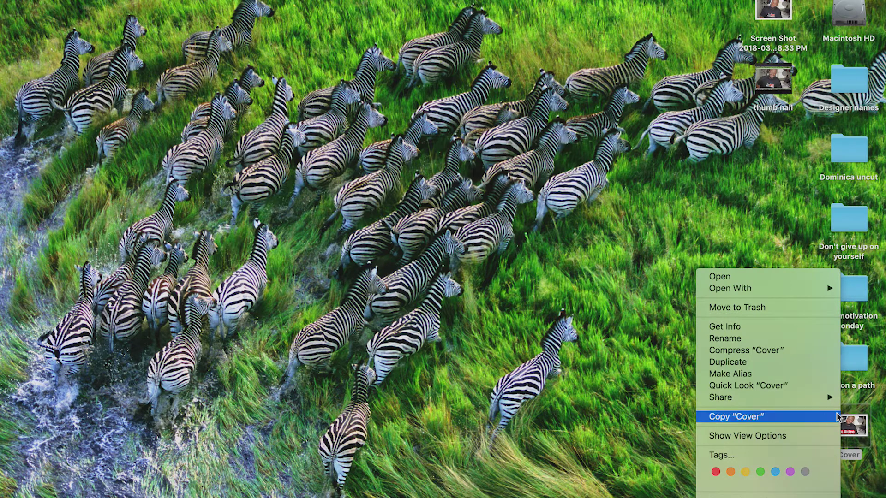
pyautogui.click(819, 390)
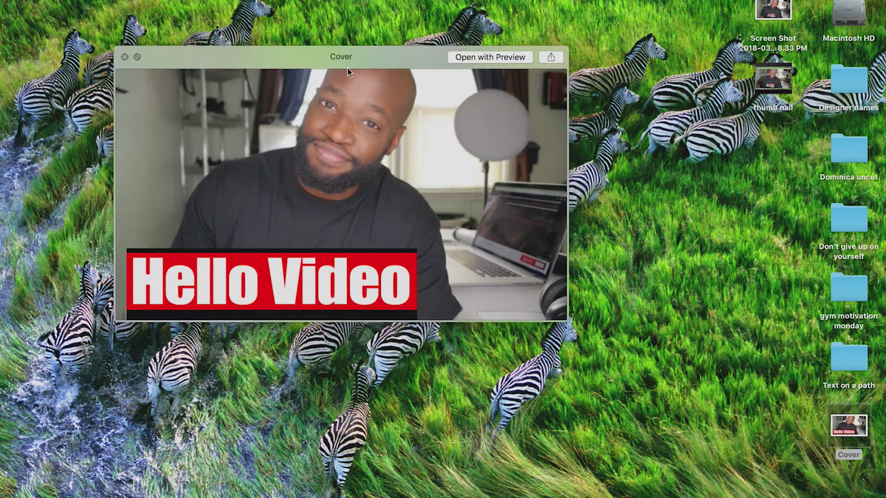
pyautogui.moveTo(369, 58); pyautogui.dragTo(420, 72)
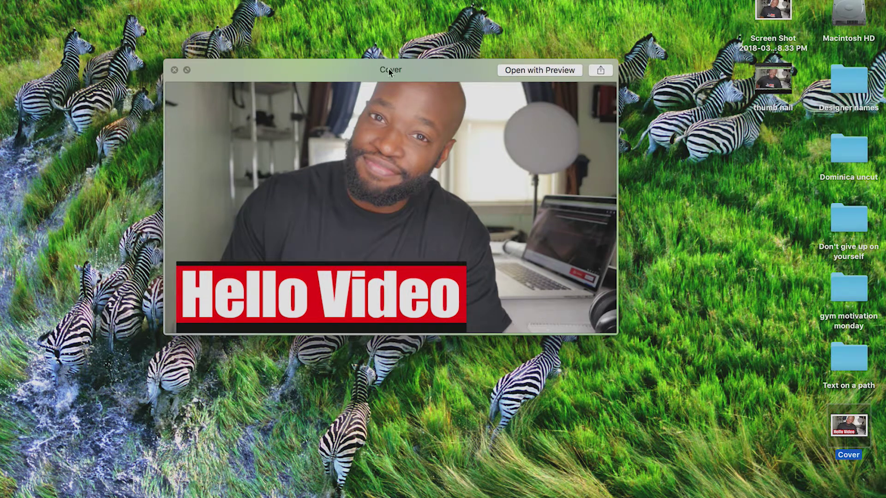
pyautogui.click(175, 70)
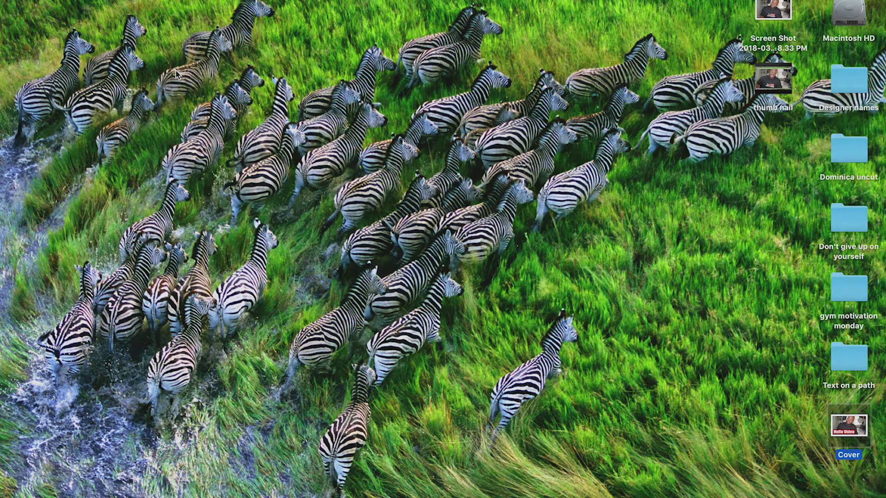